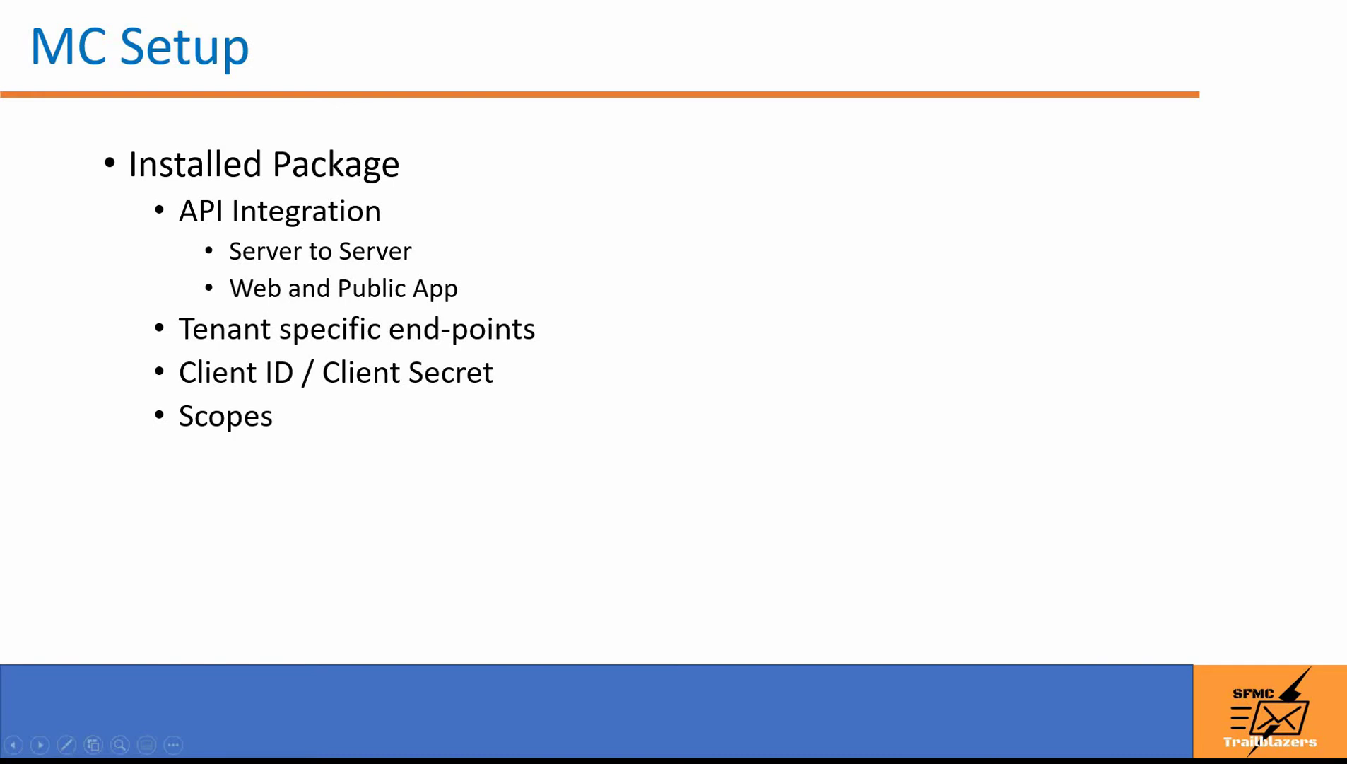
- Leave the slide show for Setup's Installed Packages list and begin a new package
key("alt+Tab")
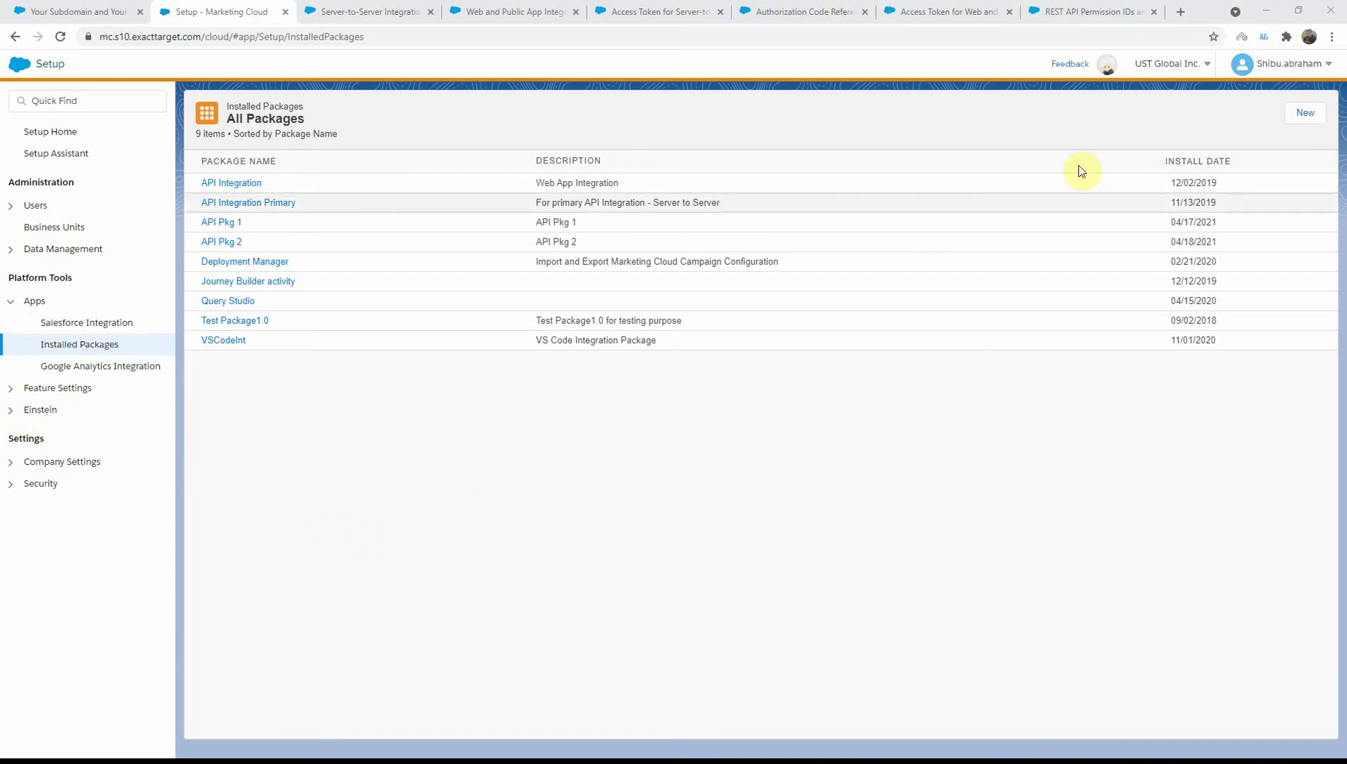
left_click(1299, 69)
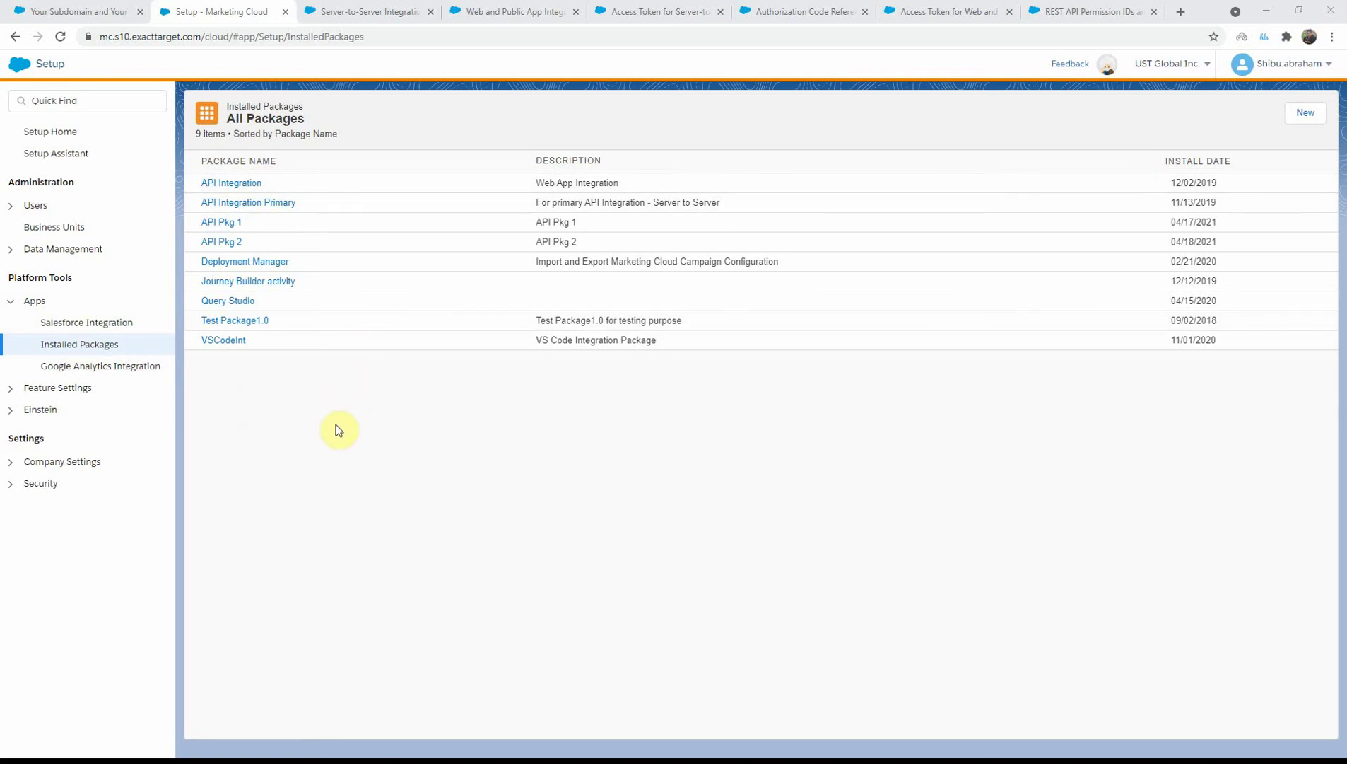
left_click(1306, 120)
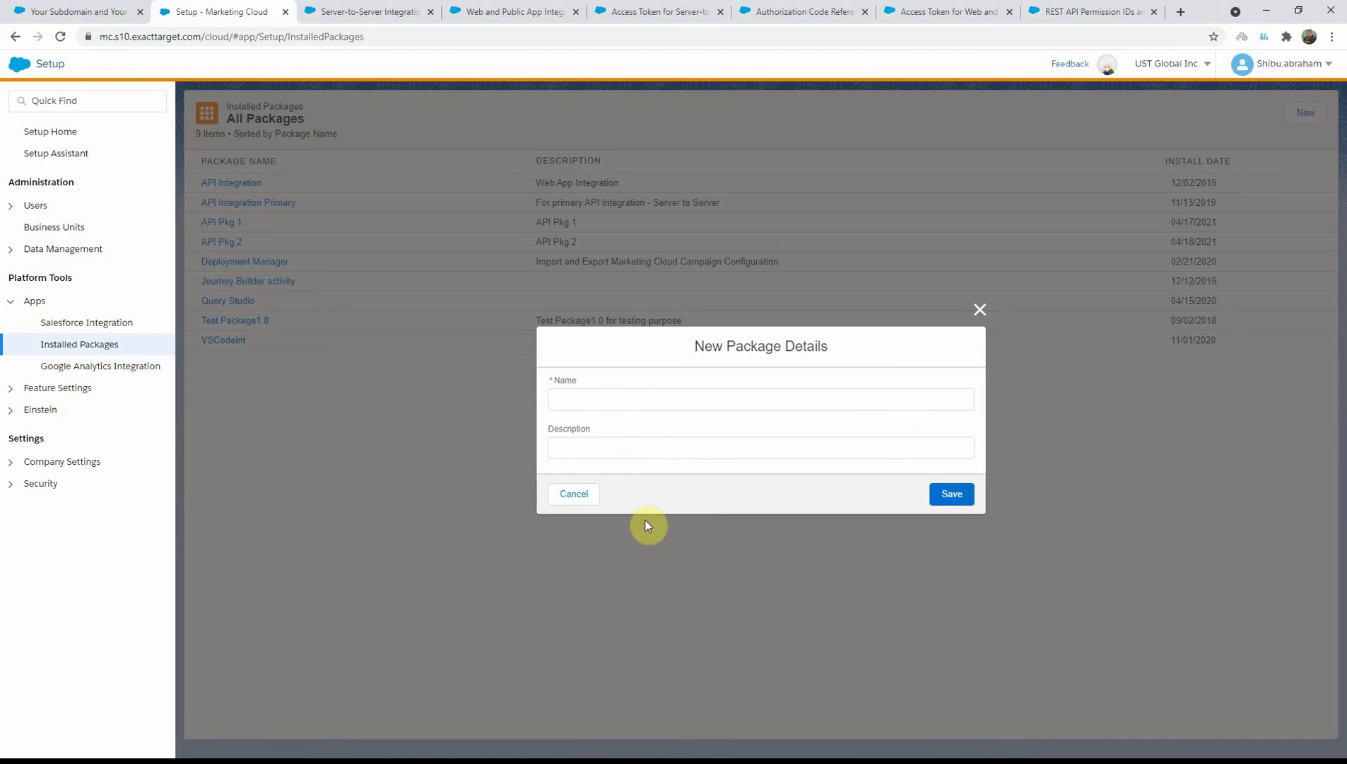
- Create 'API Series Integration Pkg' with the same text as its description, then begin adding a component
left_click(641, 400)
type("API Series Integration Pkg")
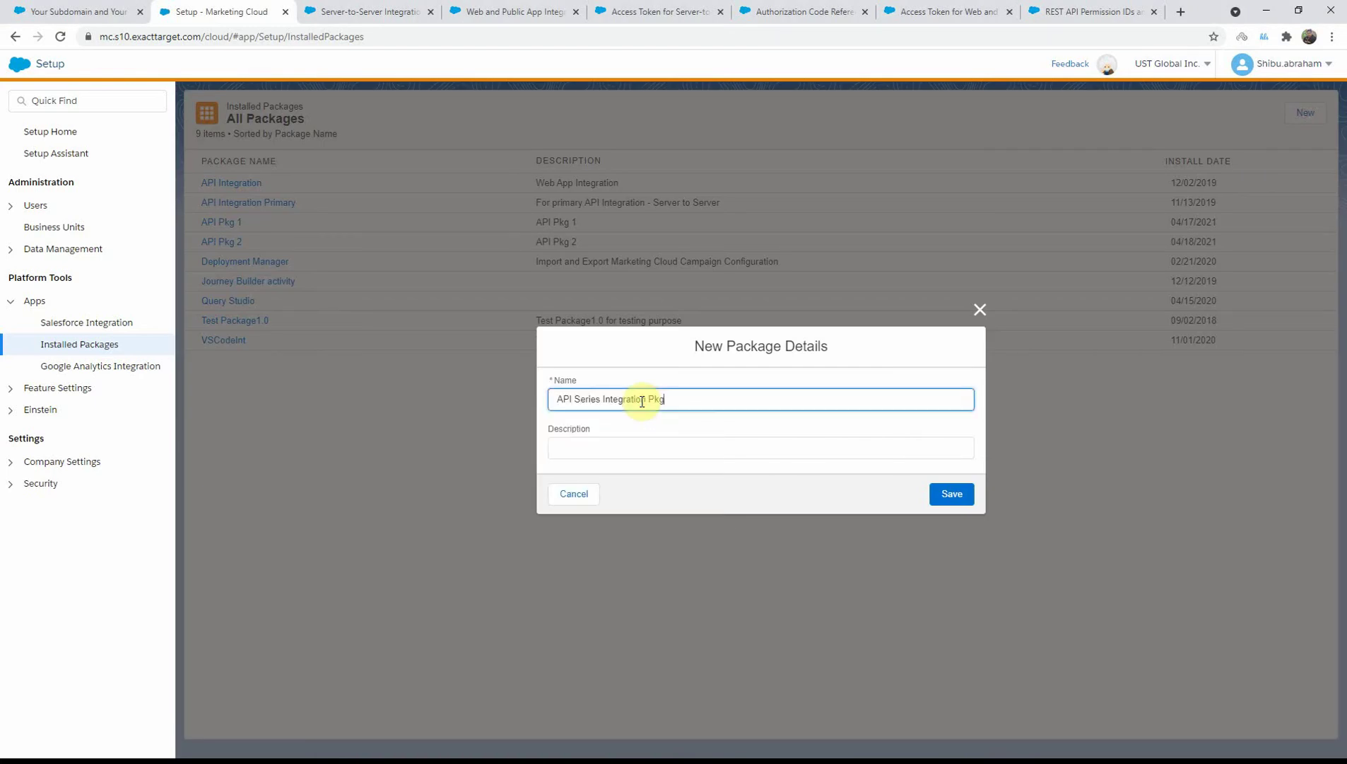
left_click(635, 453)
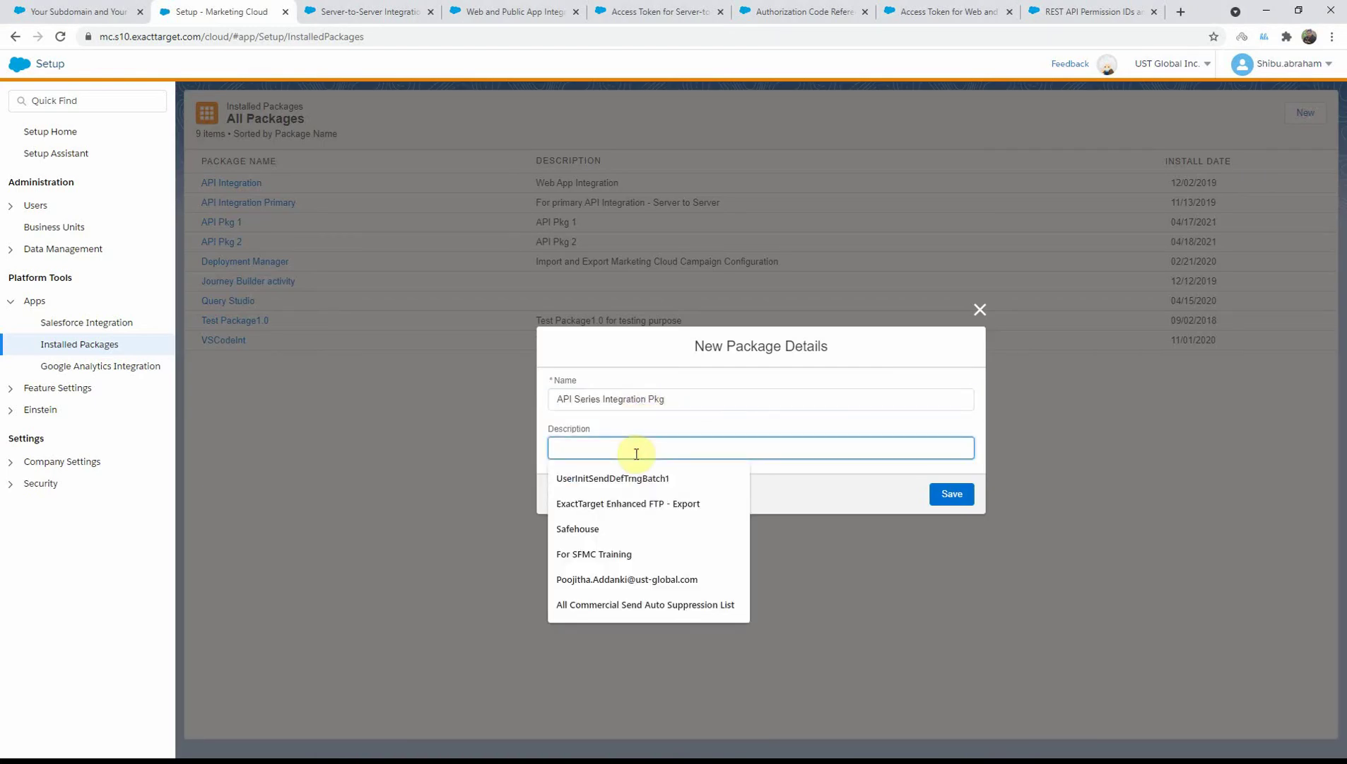
type("API Series Integration Pkg")
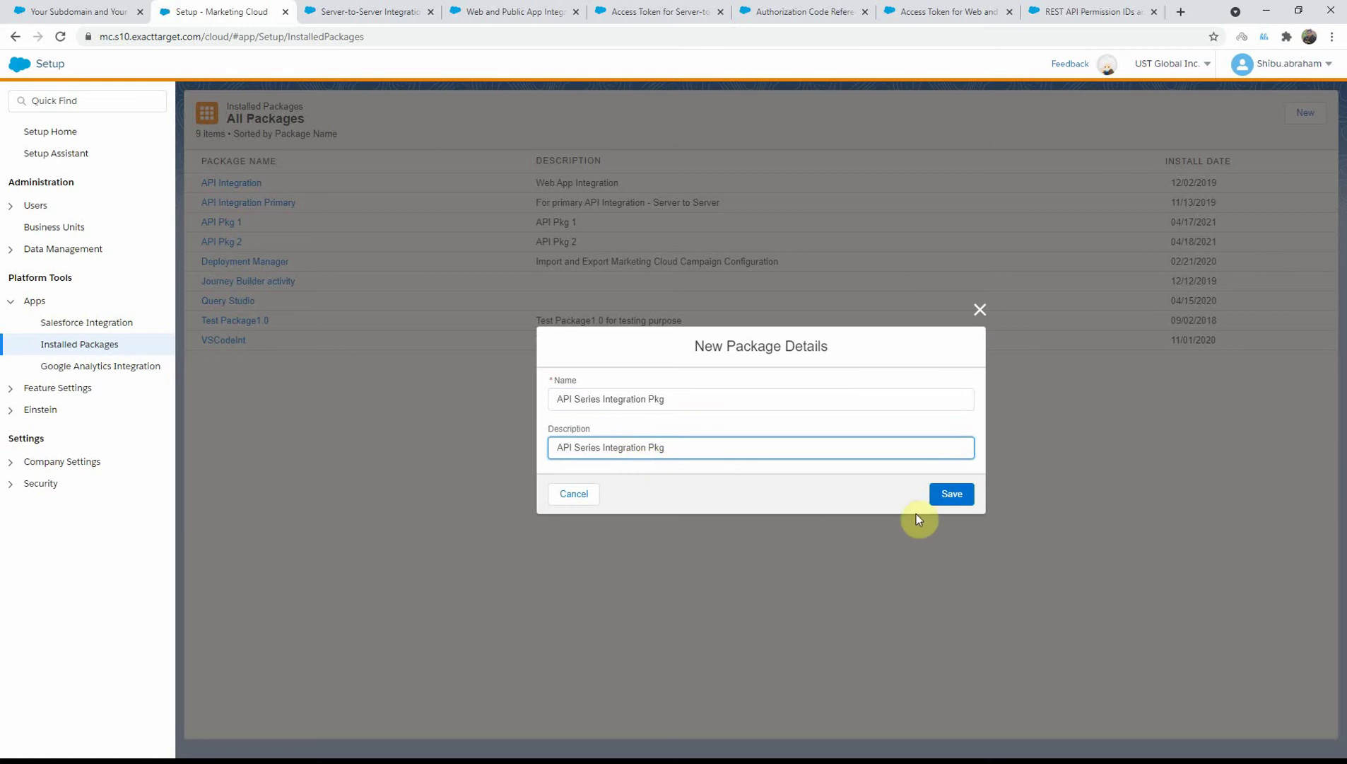
left_click(953, 498)
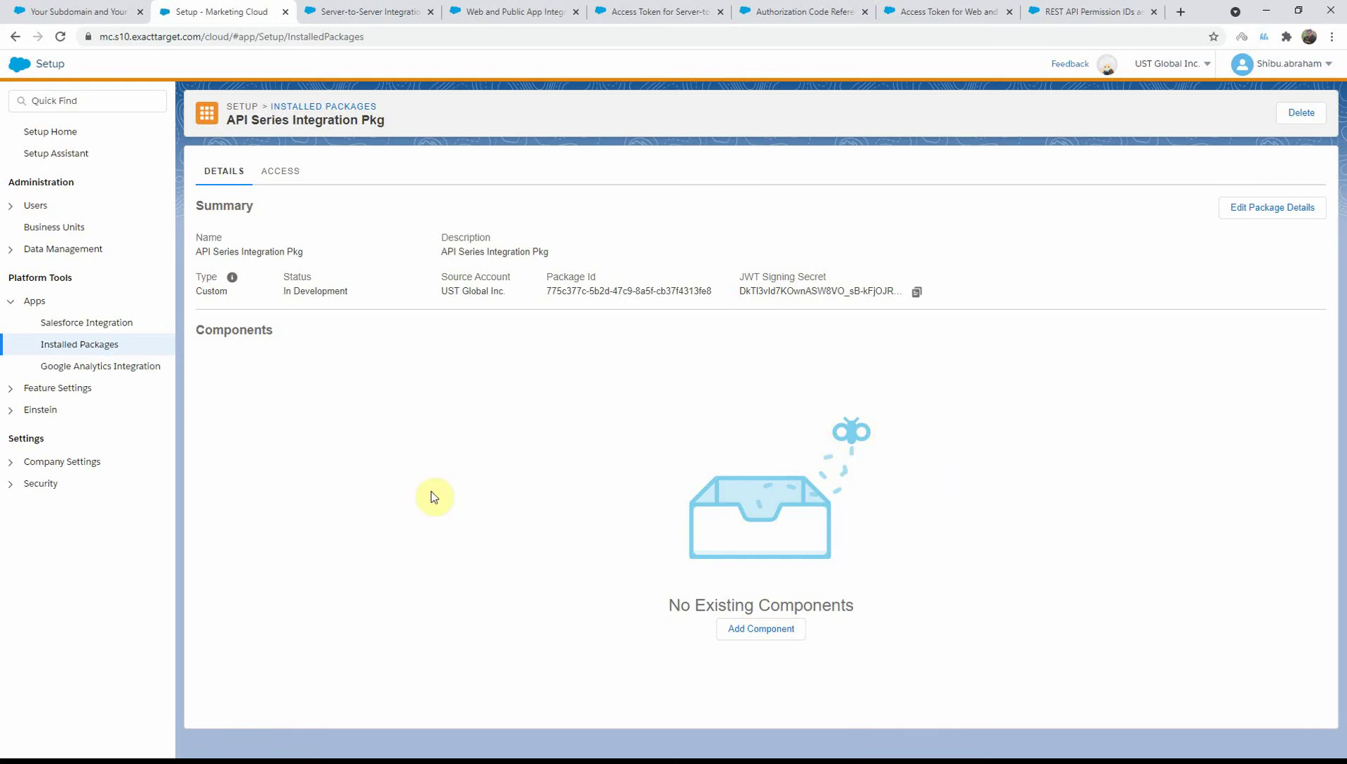
left_click(761, 630)
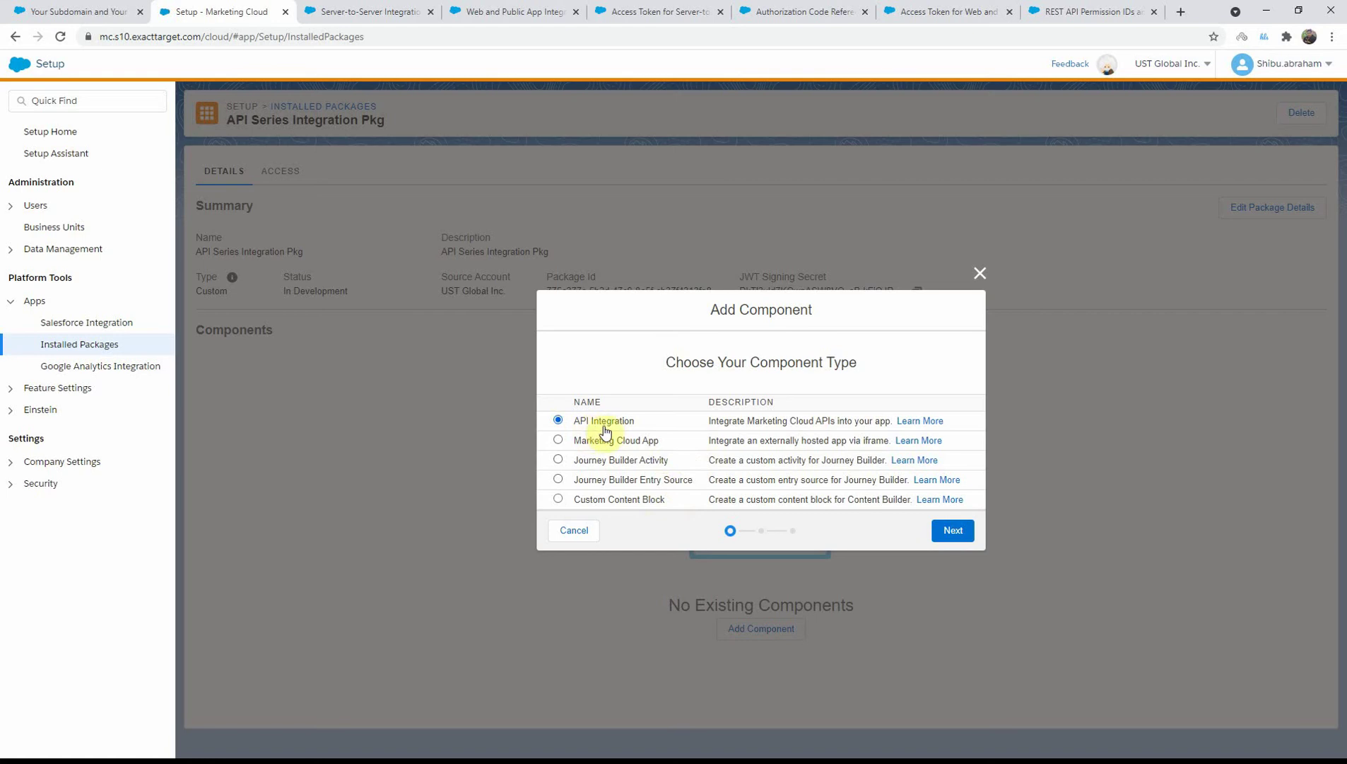
- Continue with API Integration to the integration type choice, then view the Server-to-Server docs
left_click(948, 538)
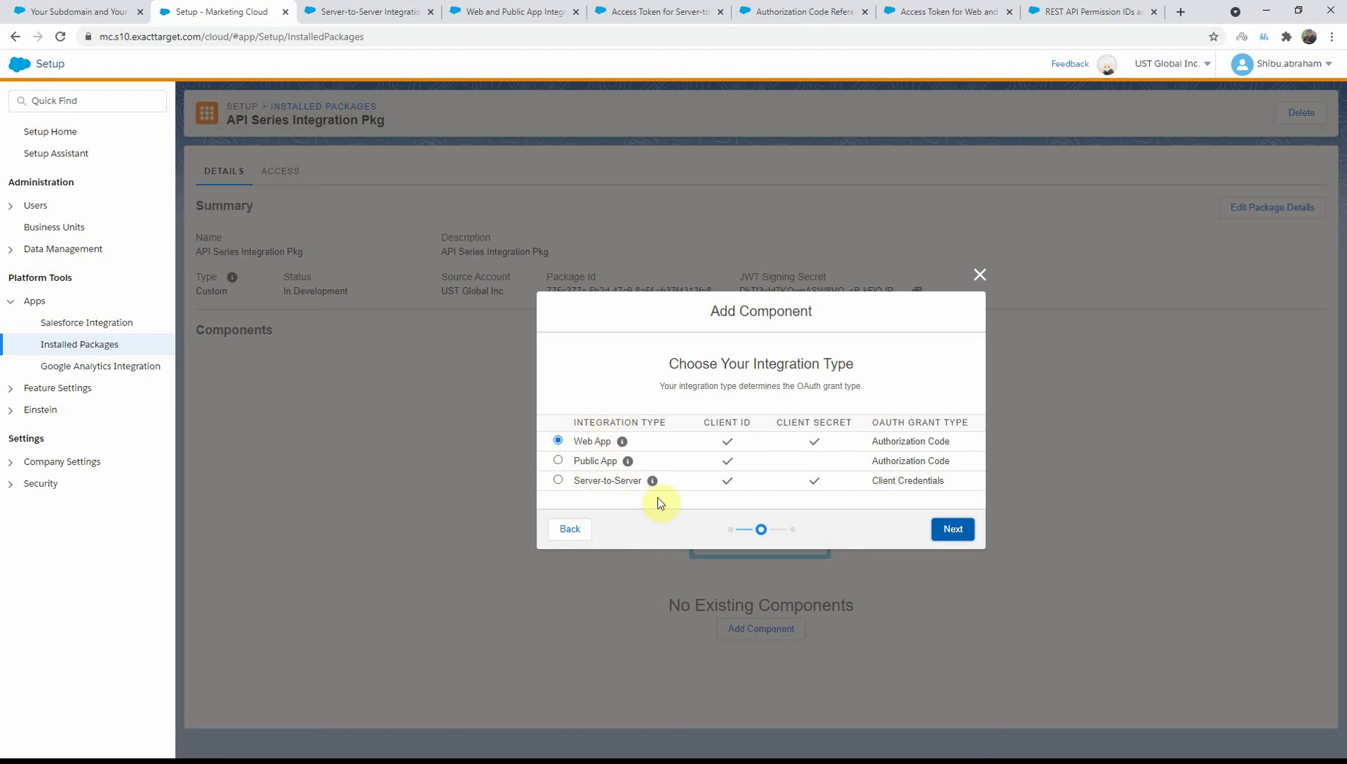
key("ctrl+Tab")
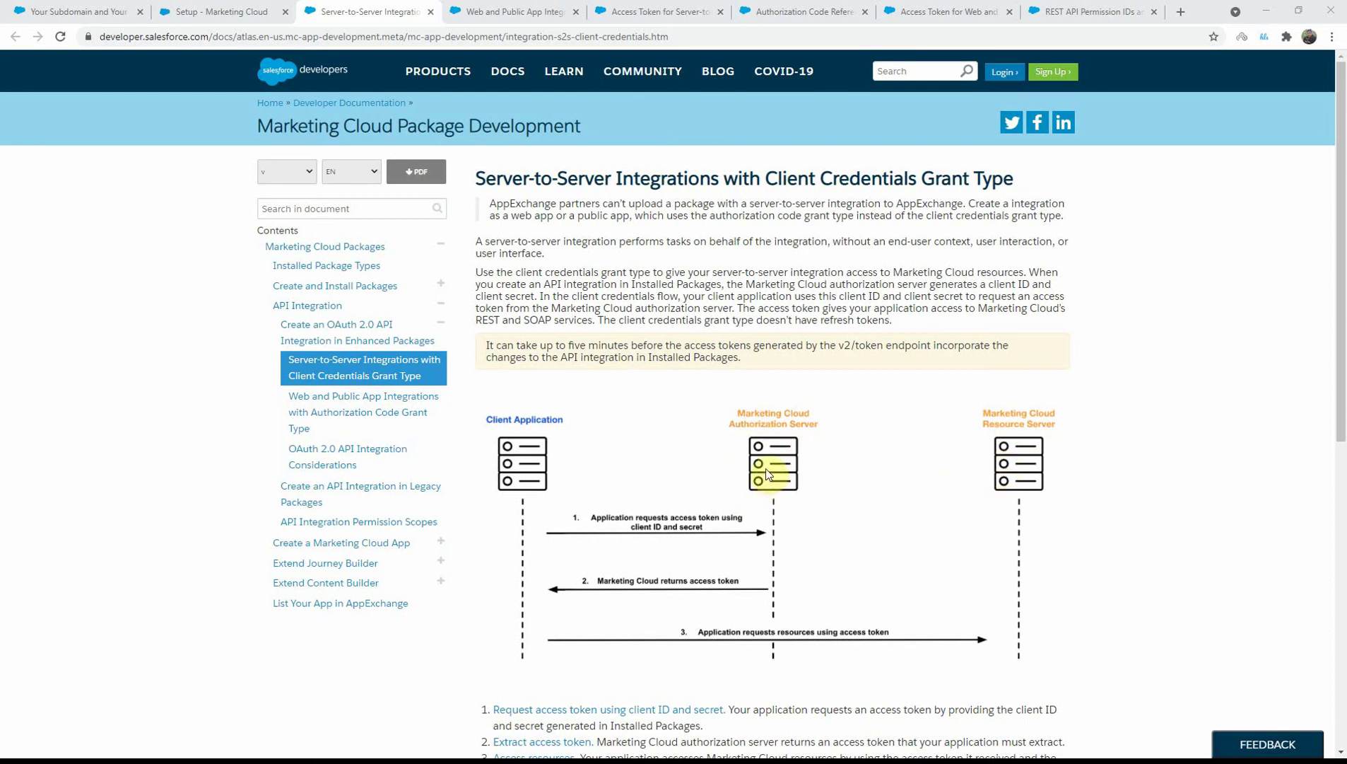
- Walk through the client credentials token-flow diagram, then go to the Web and Public App Integrations page
left_click(989, 576)
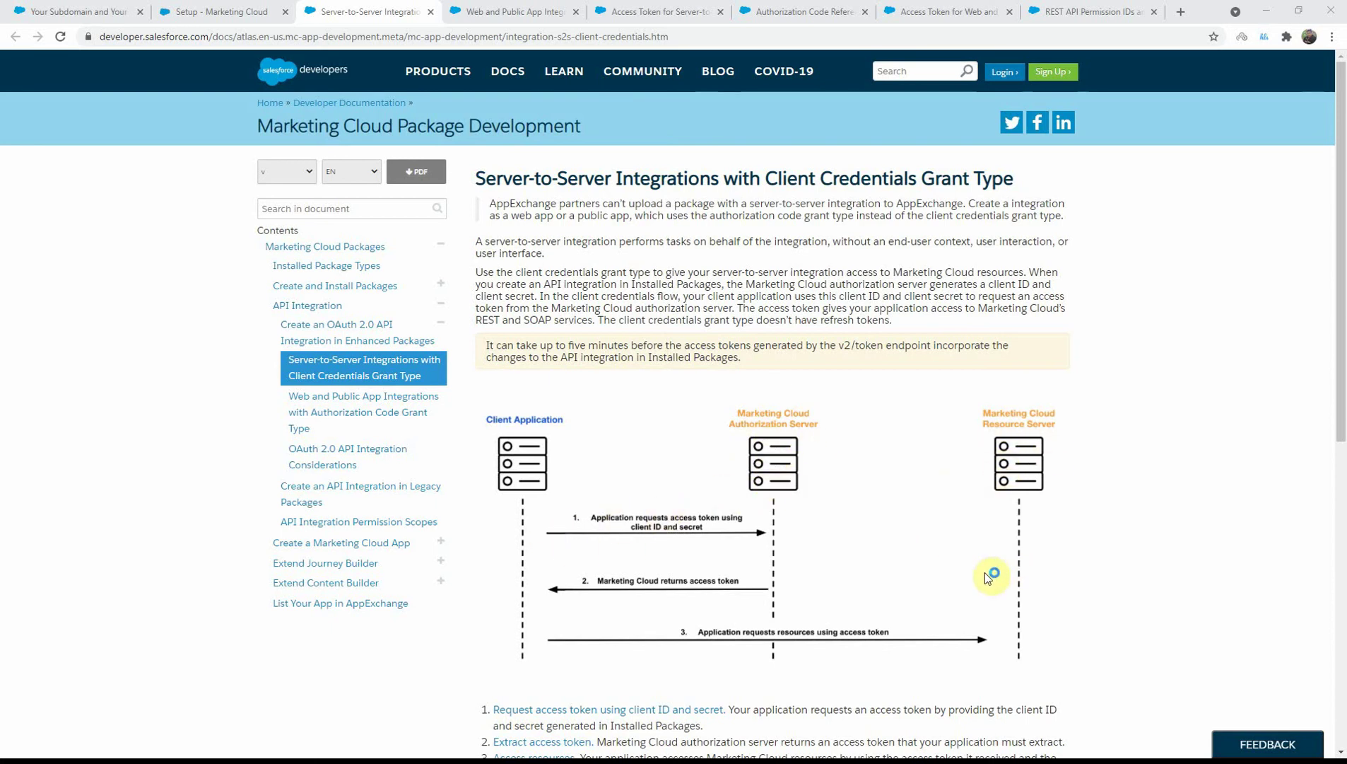
left_click(670, 533)
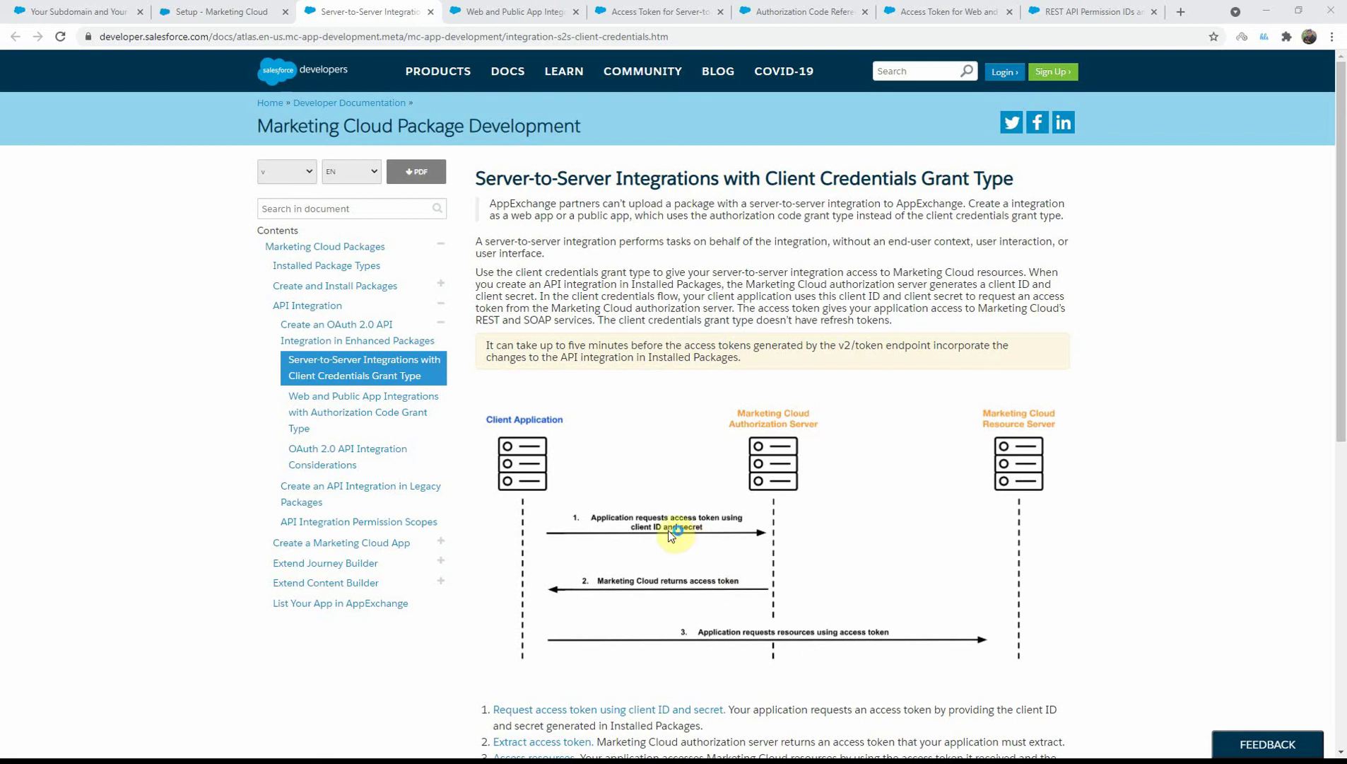
left_click(600, 537)
left_click(555, 536)
left_click(499, 12)
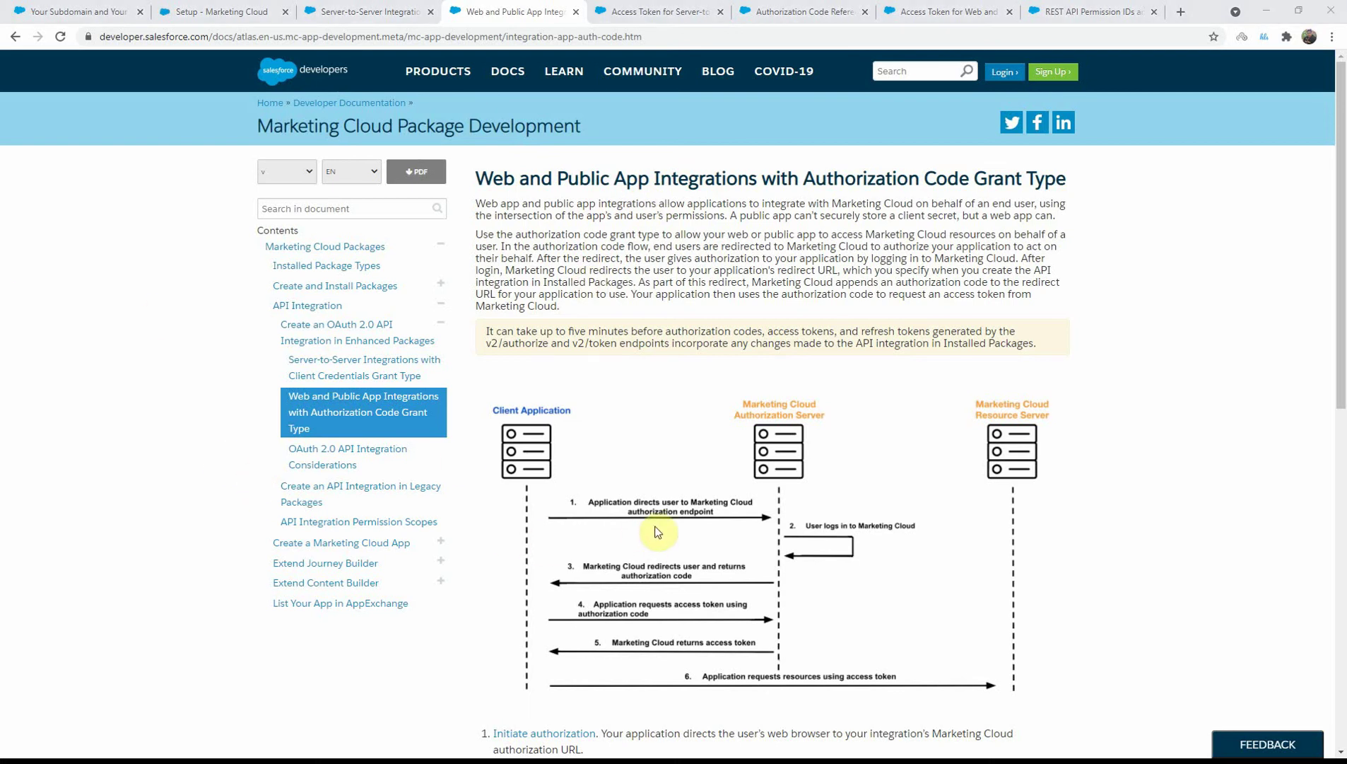
- Return to the Marketing Cloud integration type step with Server-to-Server (Client Credentials) chosen
key("ctrl+2")
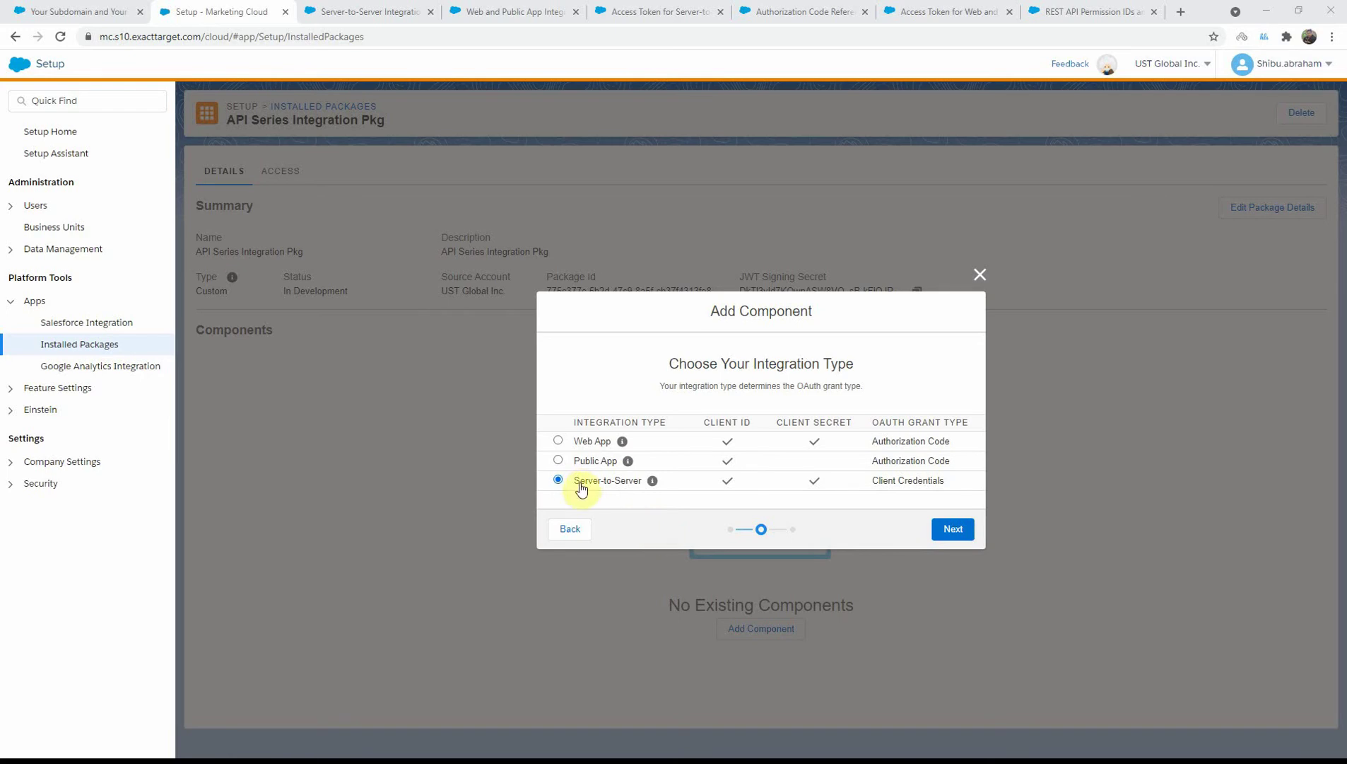
- Advance to the Server-to-Server scope settings, then view the REST API Permission IDs and Scopes reference
left_click(954, 530)
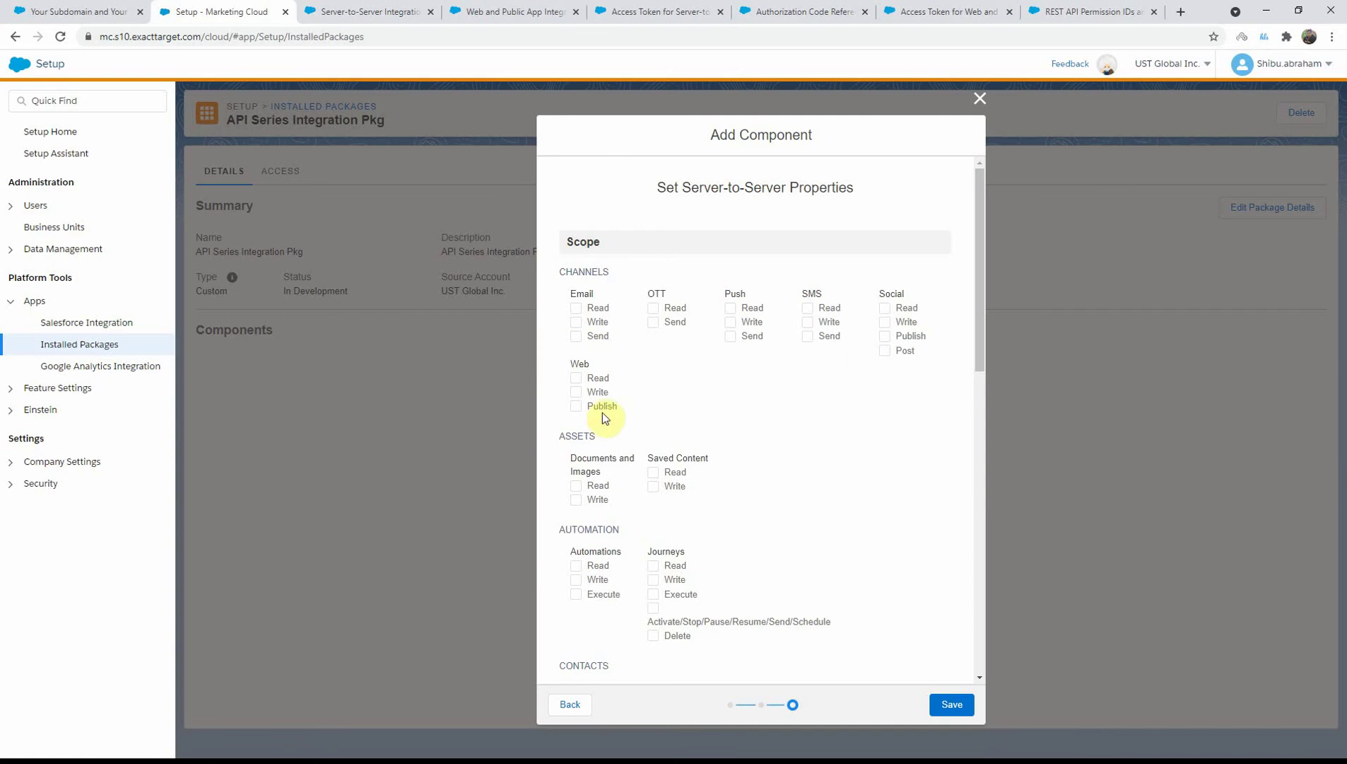
left_click(1070, 18)
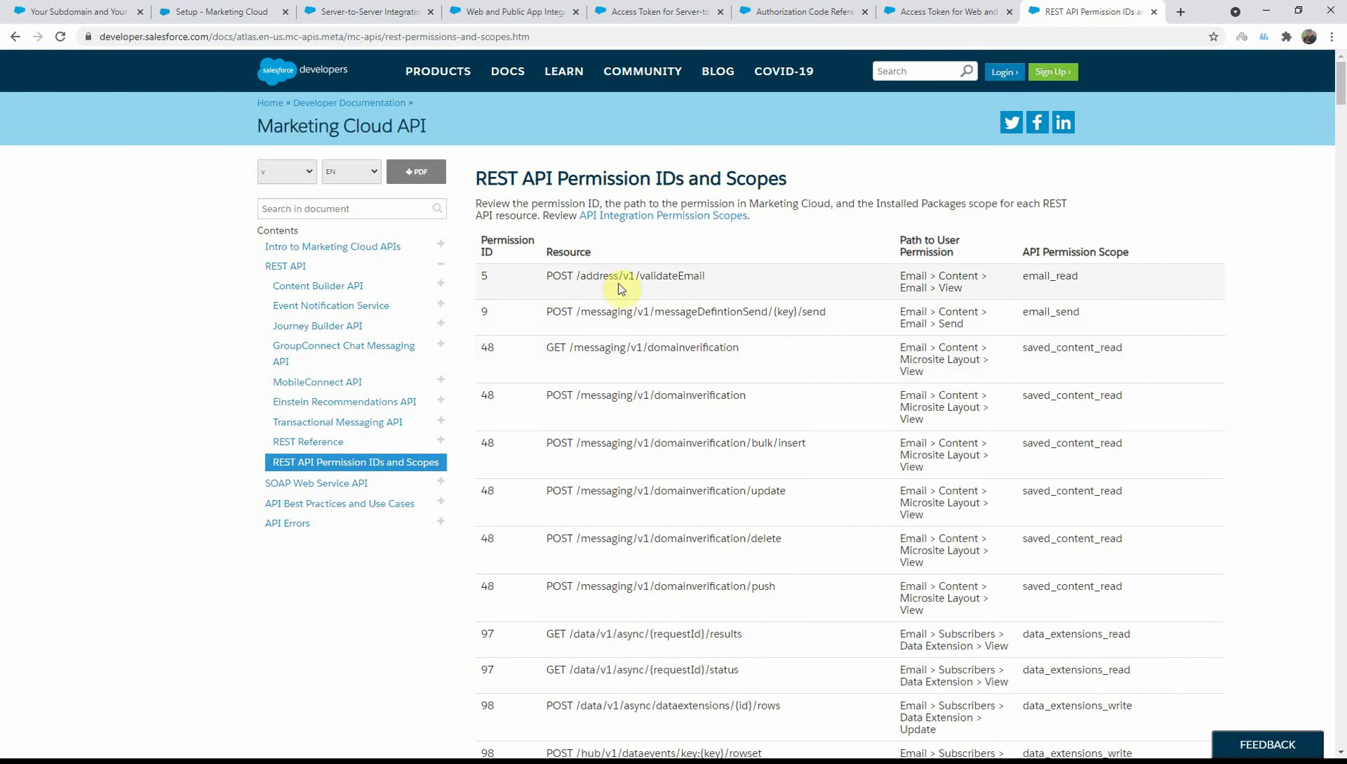
- Scroll through the REST API permission scopes table and return to the Marketing Cloud setup tab
scroll(677, 325, "down", 5)
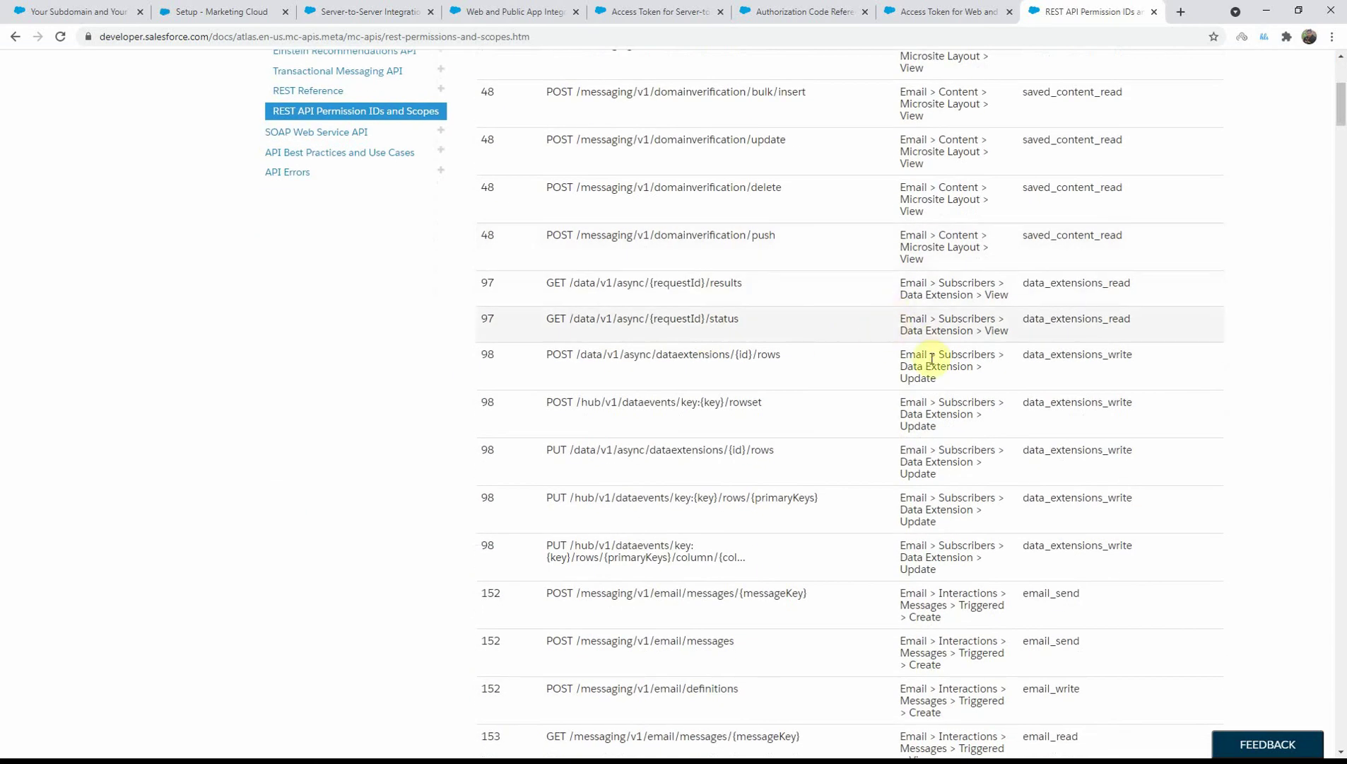
scroll(1093, 511, "up", 5)
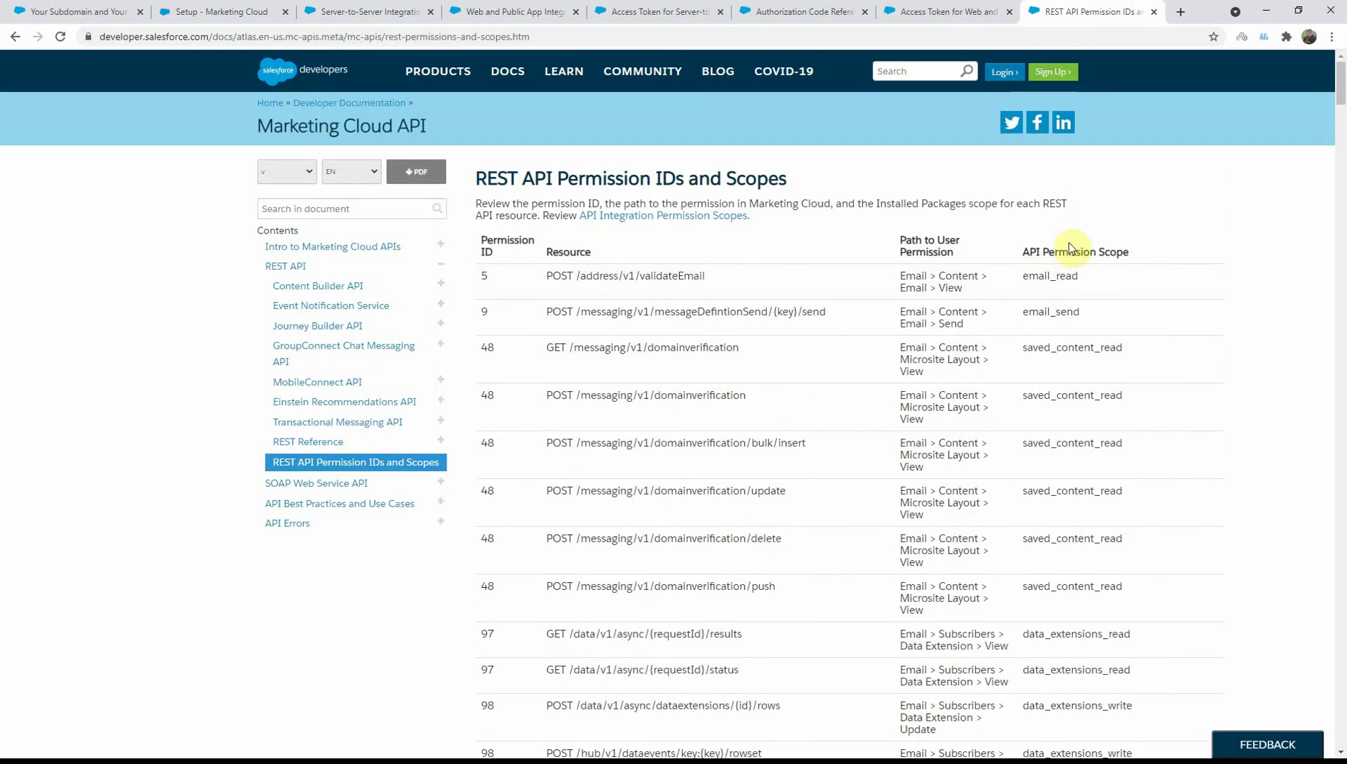
scroll(1098, 317, "down", 10)
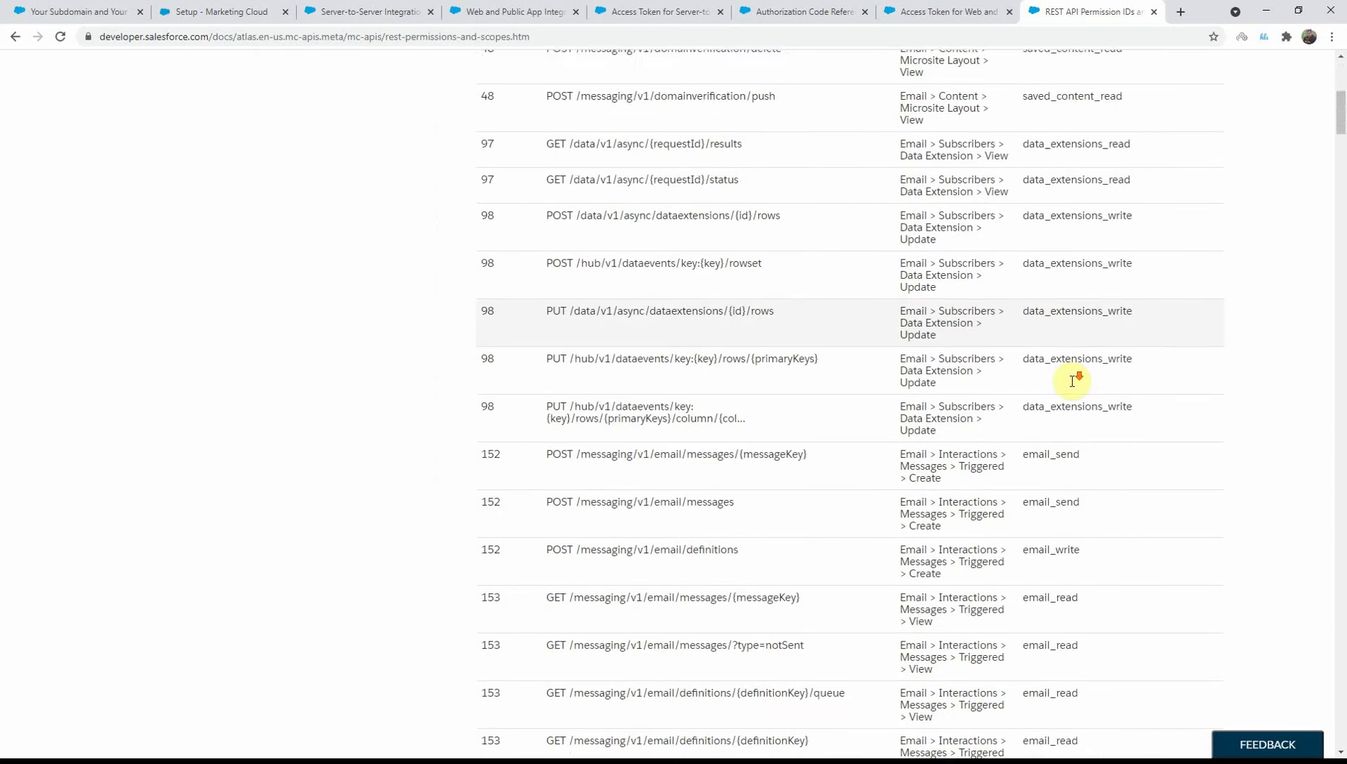
scroll(1073, 419, "down", 15)
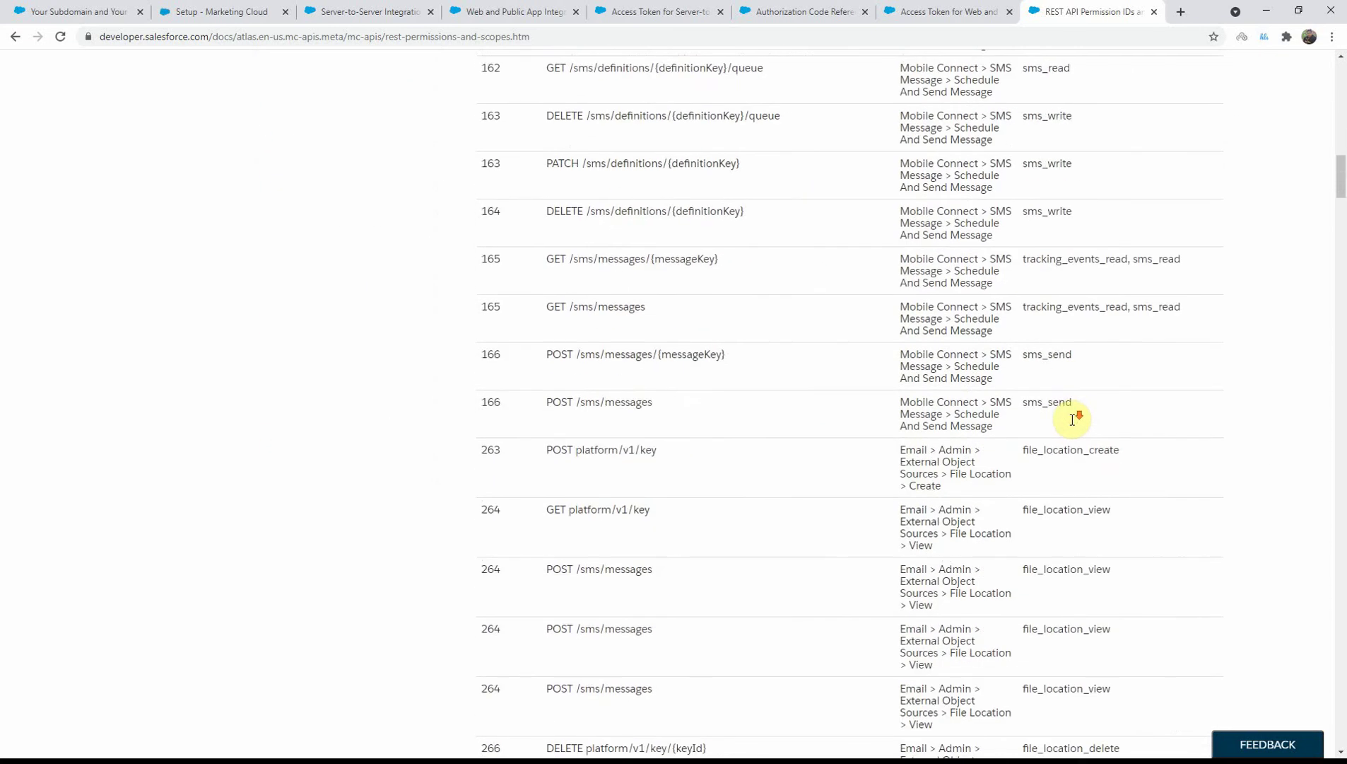
scroll(1075, 424, "down", 20)
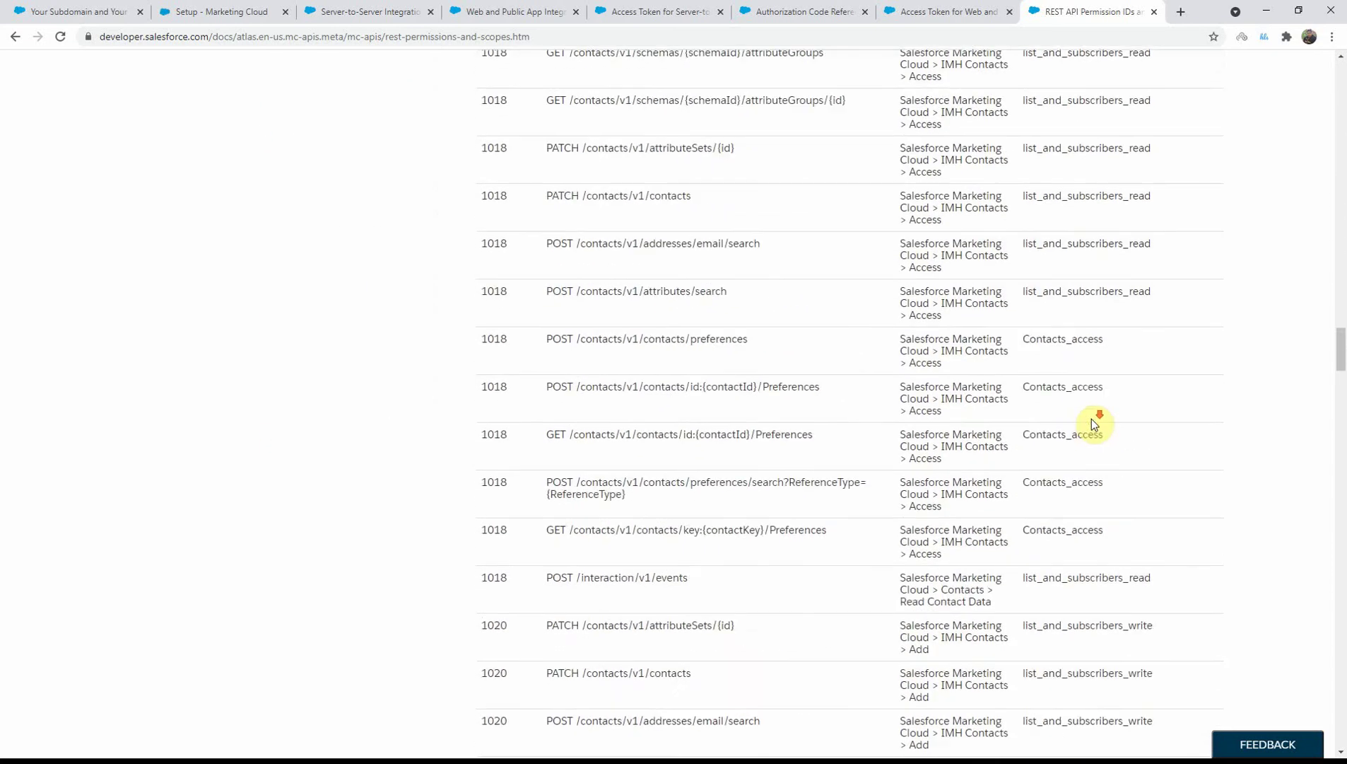
scroll(1094, 422, "down", 15)
scroll(1094, 421, "up", 2)
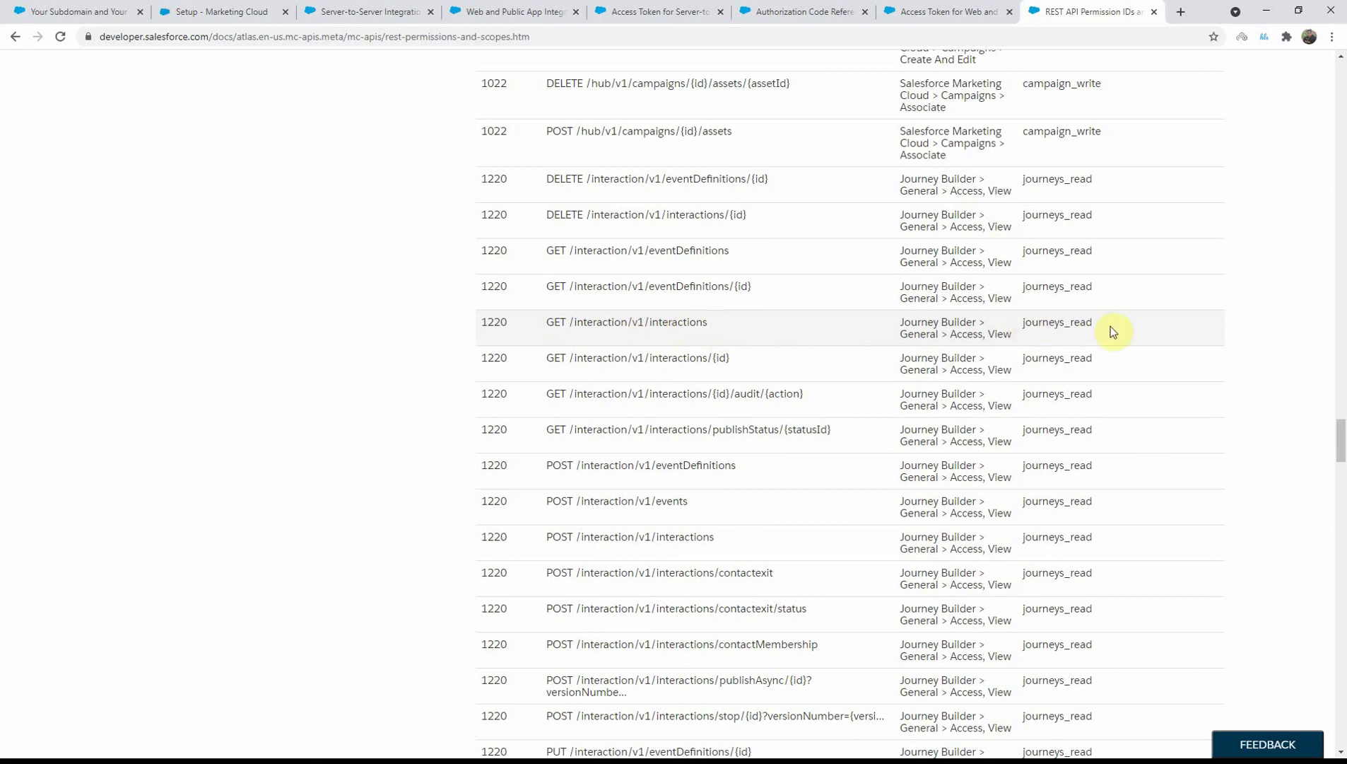
scroll(830, 348, "up", 12)
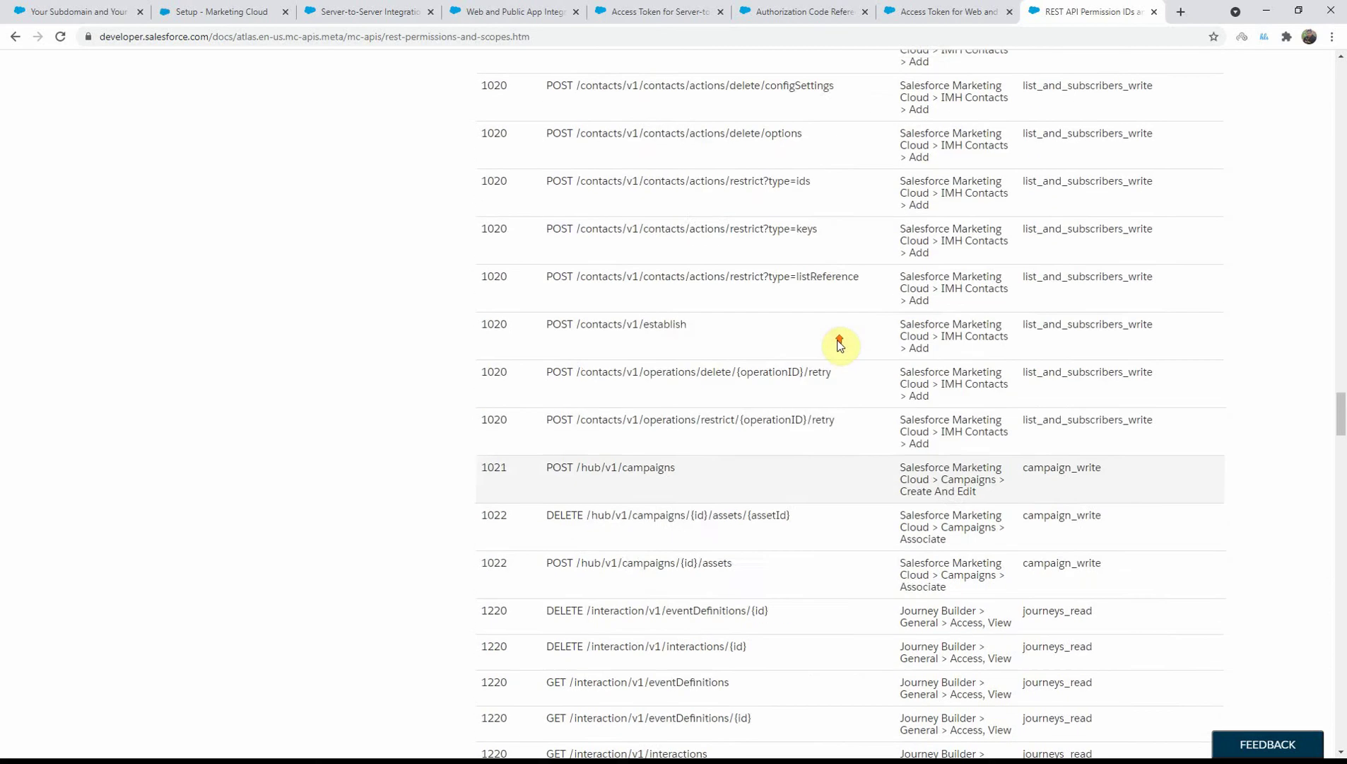
scroll(840, 345, "up", 15)
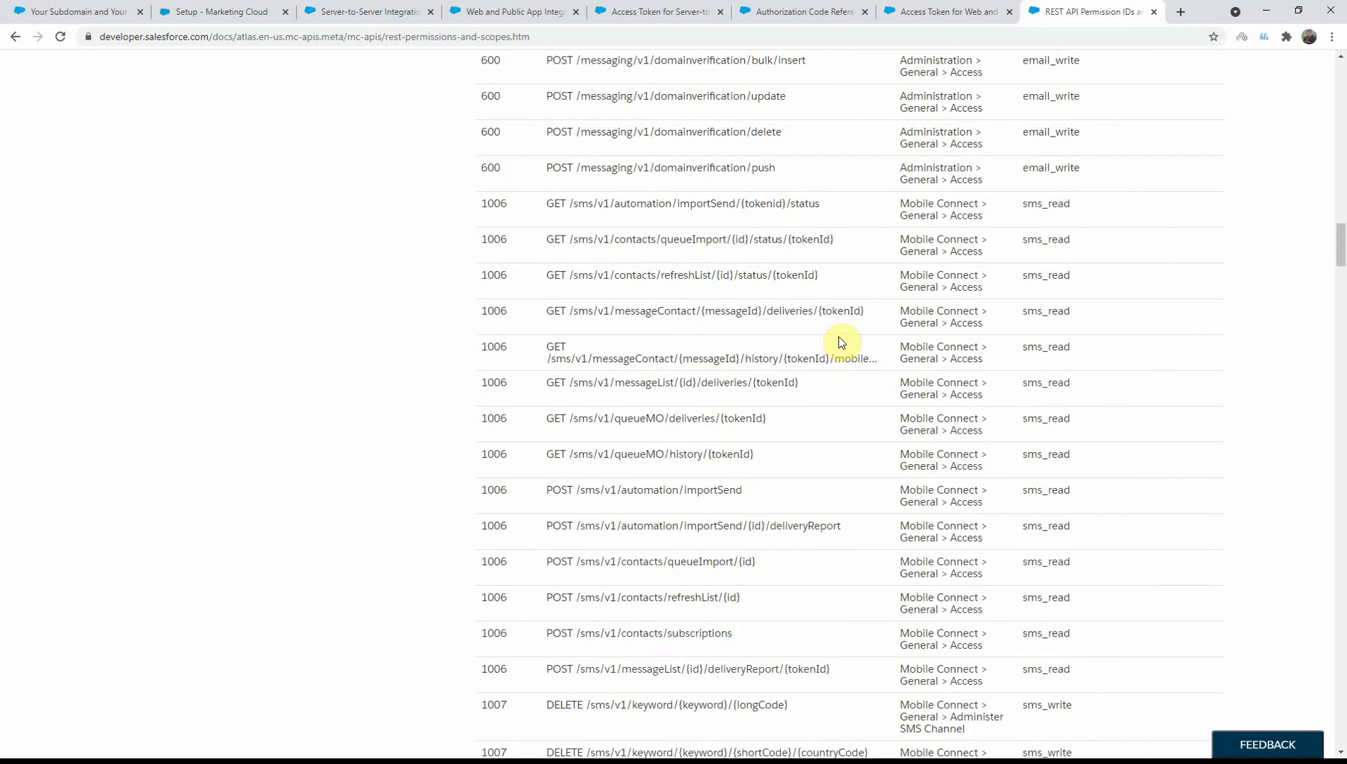
scroll(841, 342, "up", 15)
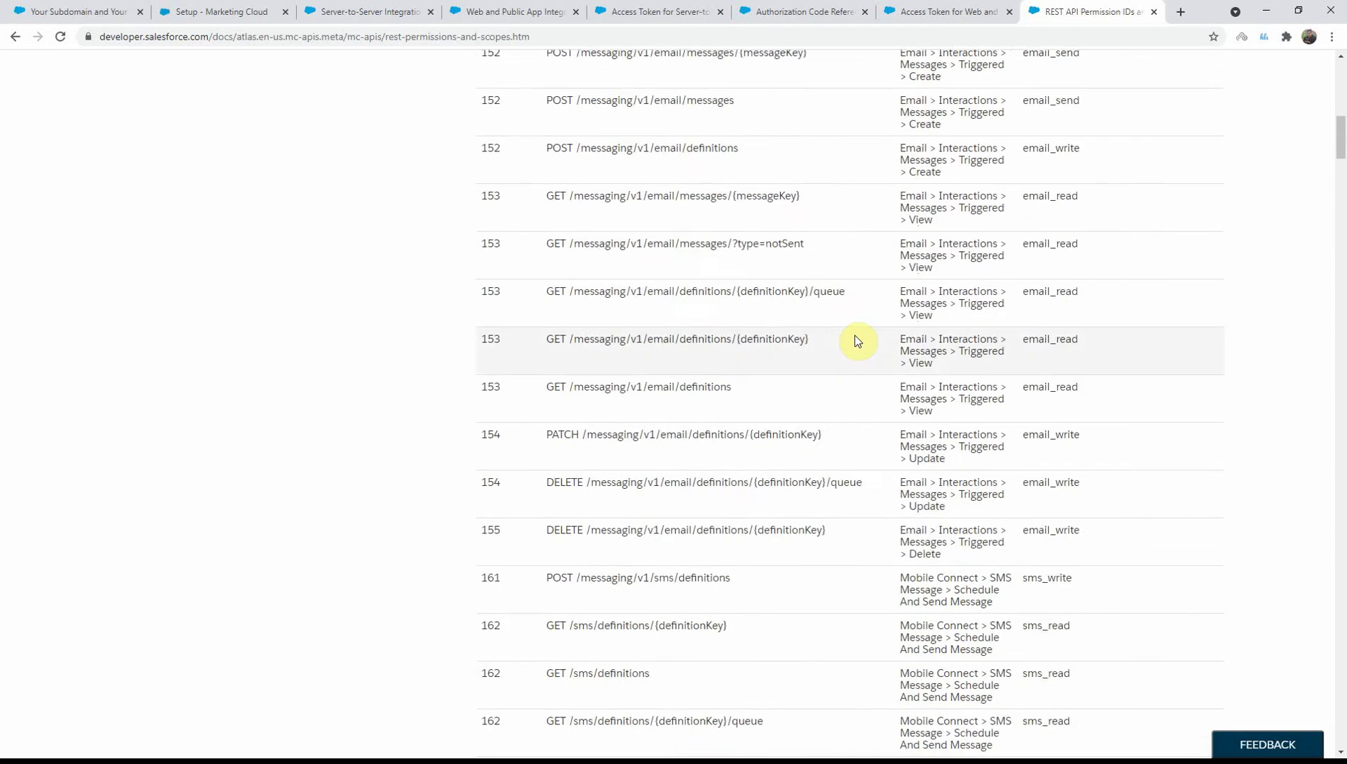
scroll(855, 340, "up", 5)
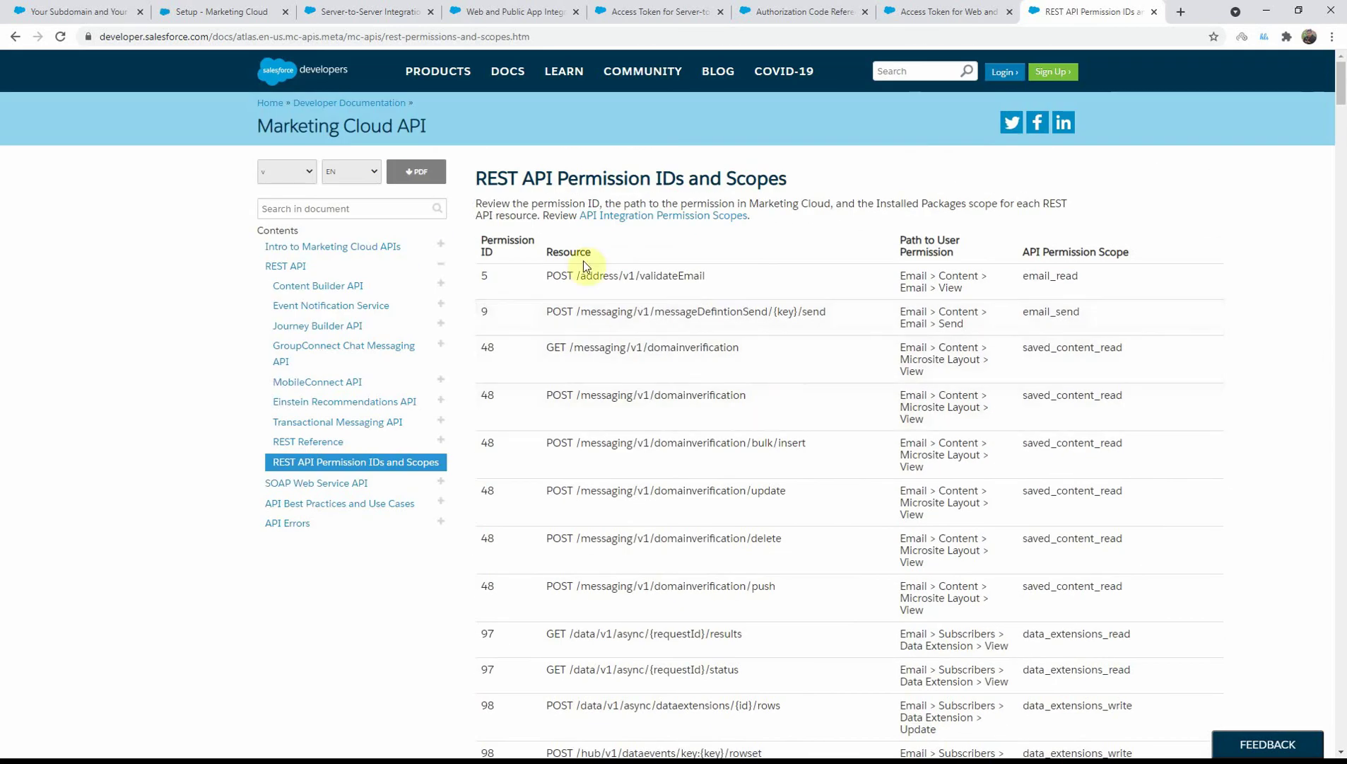
left_click(213, 12)
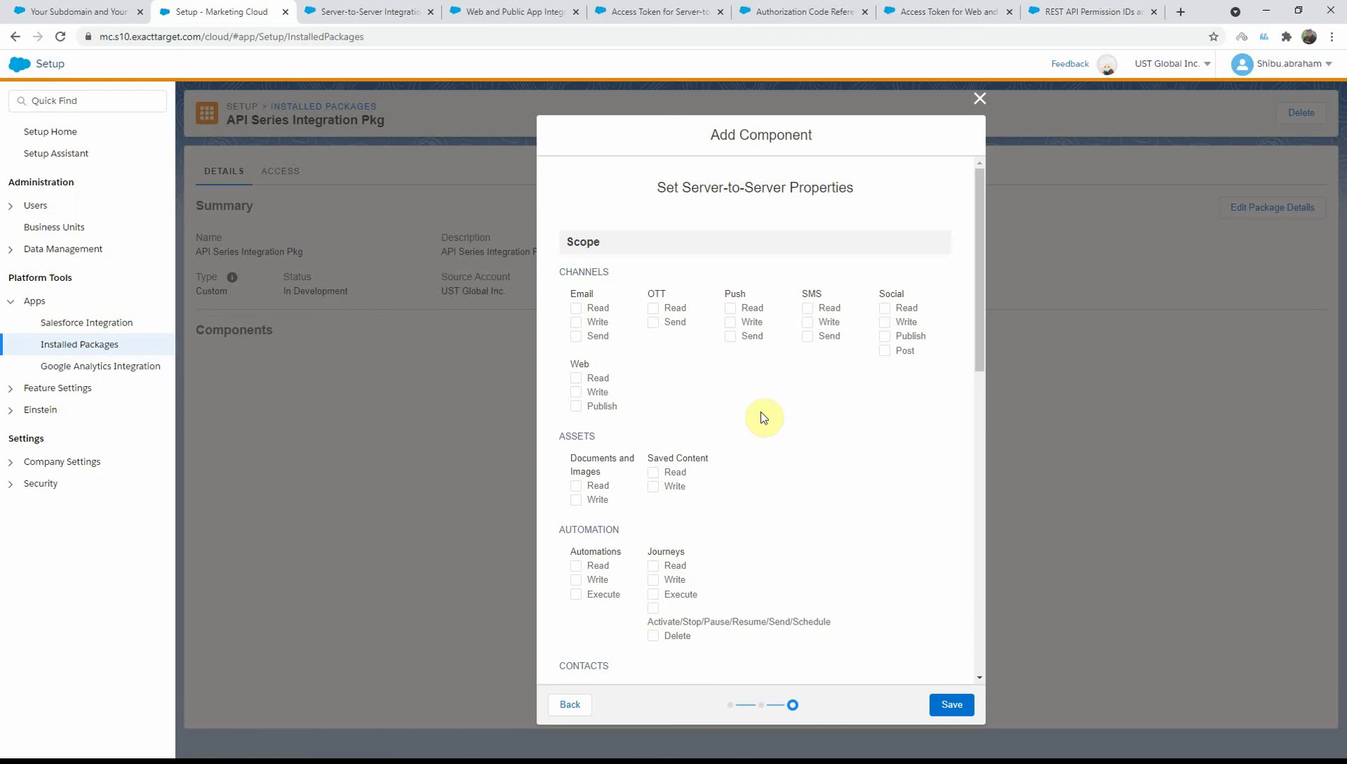
- Grant Email read/write/send, Web read/write/publish, Documents and Images read, Saved Content read/write
left_click(576, 308)
left_click(577, 321)
left_click(576, 337)
left_click(576, 378)
left_click(577, 391)
left_click(576, 406)
left_click(575, 487)
left_click(653, 472)
left_click(653, 486)
- Grant Automations read/write and Journeys read/write/execute plus activate/pause/schedule
left_click(576, 565)
left_click(569, 583)
left_click(654, 565)
left_click(653, 580)
left_click(653, 594)
left_click(653, 608)
- Grant Audiences write, Lists and Subscribers, Data Extensions, File Locations, Tracking Events read/write, Connect read
scroll(799, 627, "down", 2)
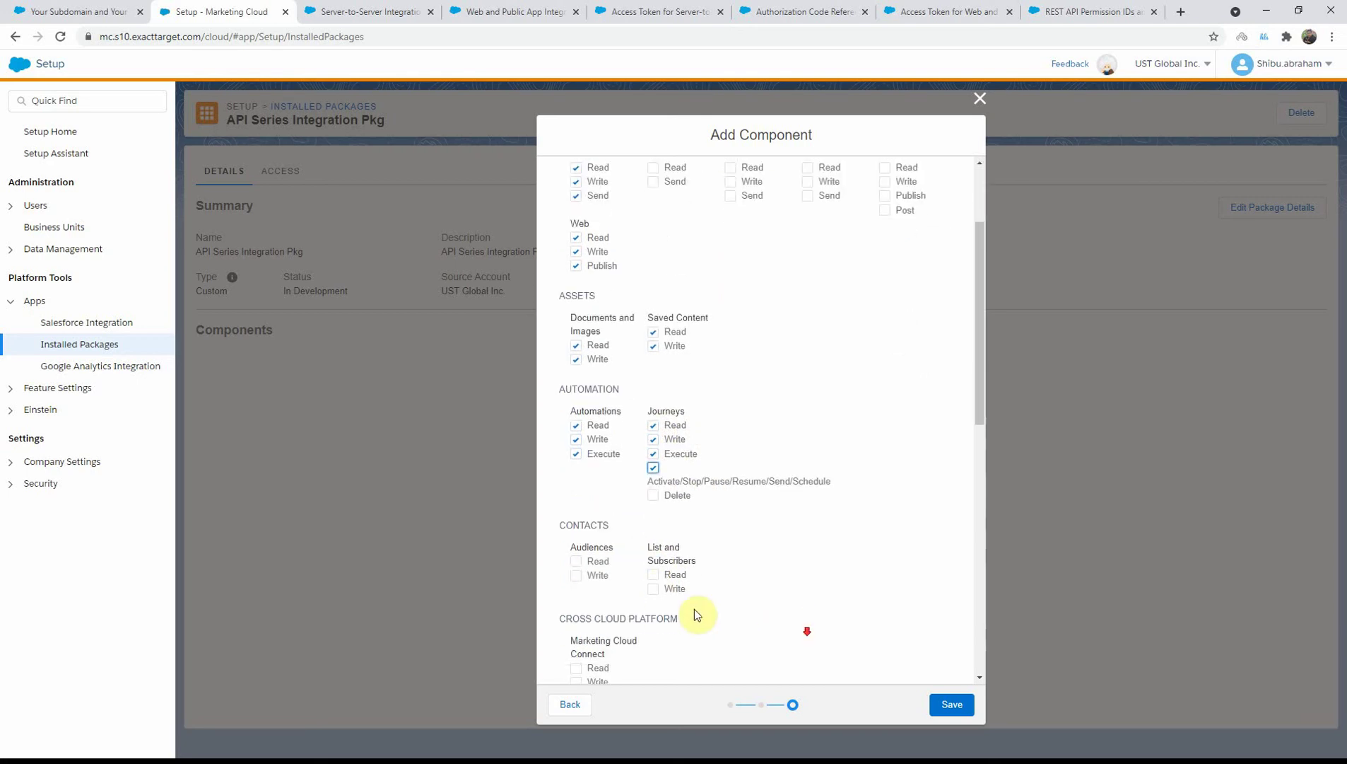
left_click(576, 575)
left_click(653, 574)
left_click(653, 588)
scroll(739, 597, "down", 2)
left_click(576, 527)
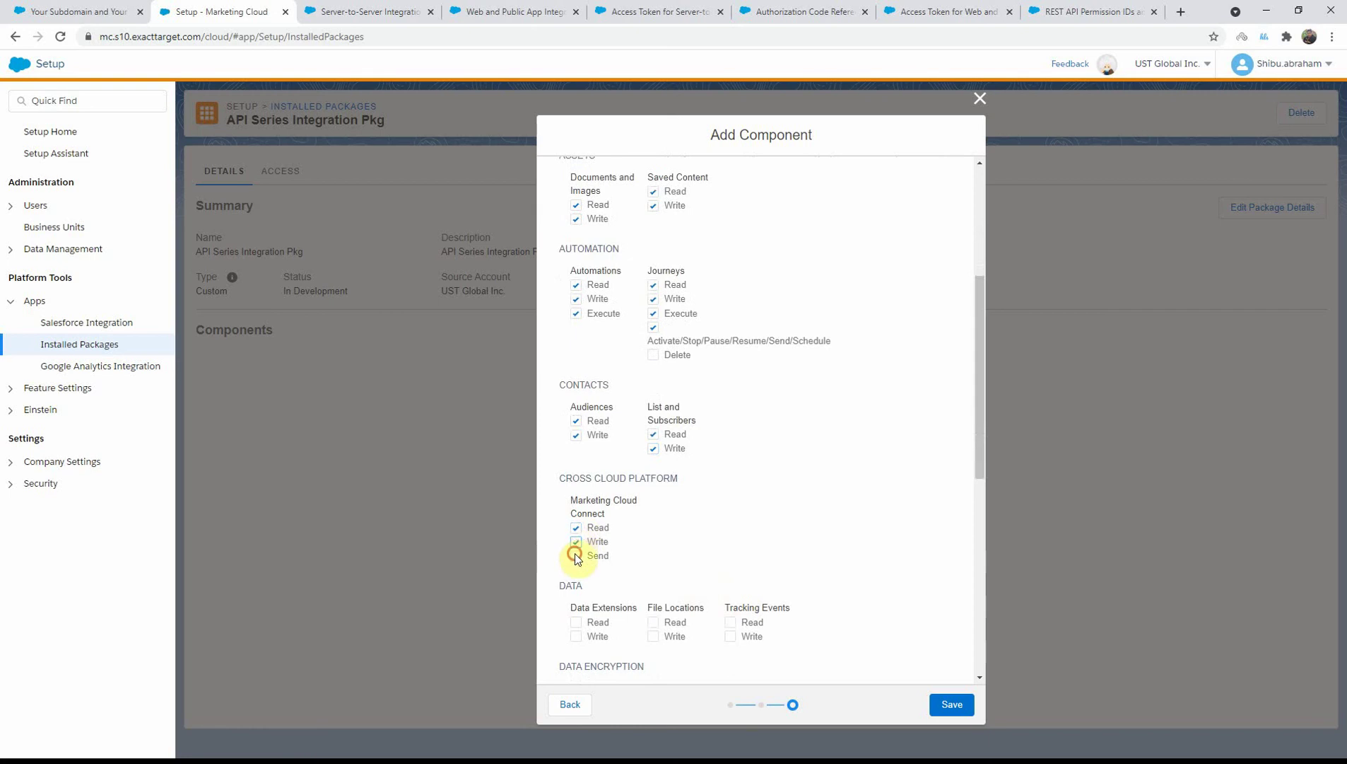
left_click(577, 622)
left_click(576, 636)
left_click(653, 622)
left_click(653, 637)
left_click(731, 622)
left_click(729, 635)
- Review the ticked scopes and save the Server-to-Server component
scroll(820, 615, "down", 1)
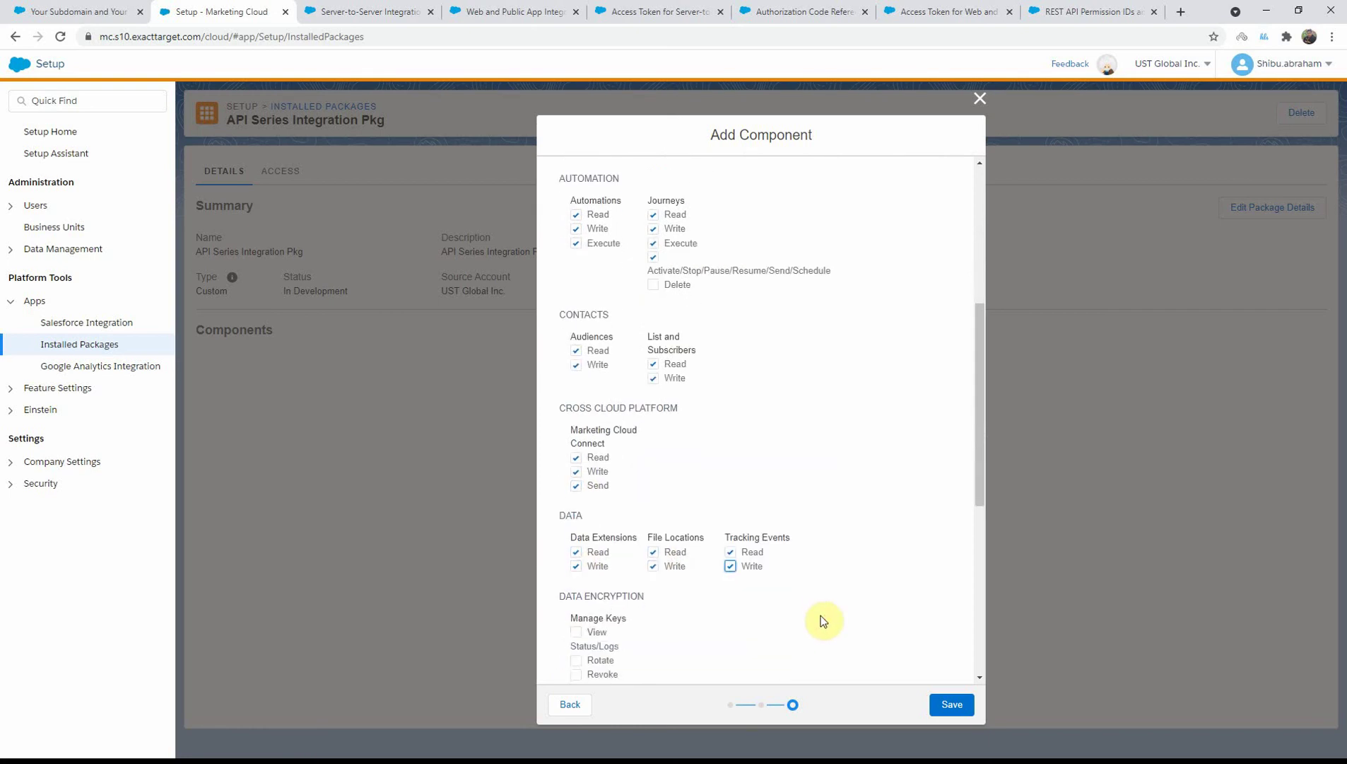
scroll(821, 615, "up", 2)
scroll(820, 615, "up", 2)
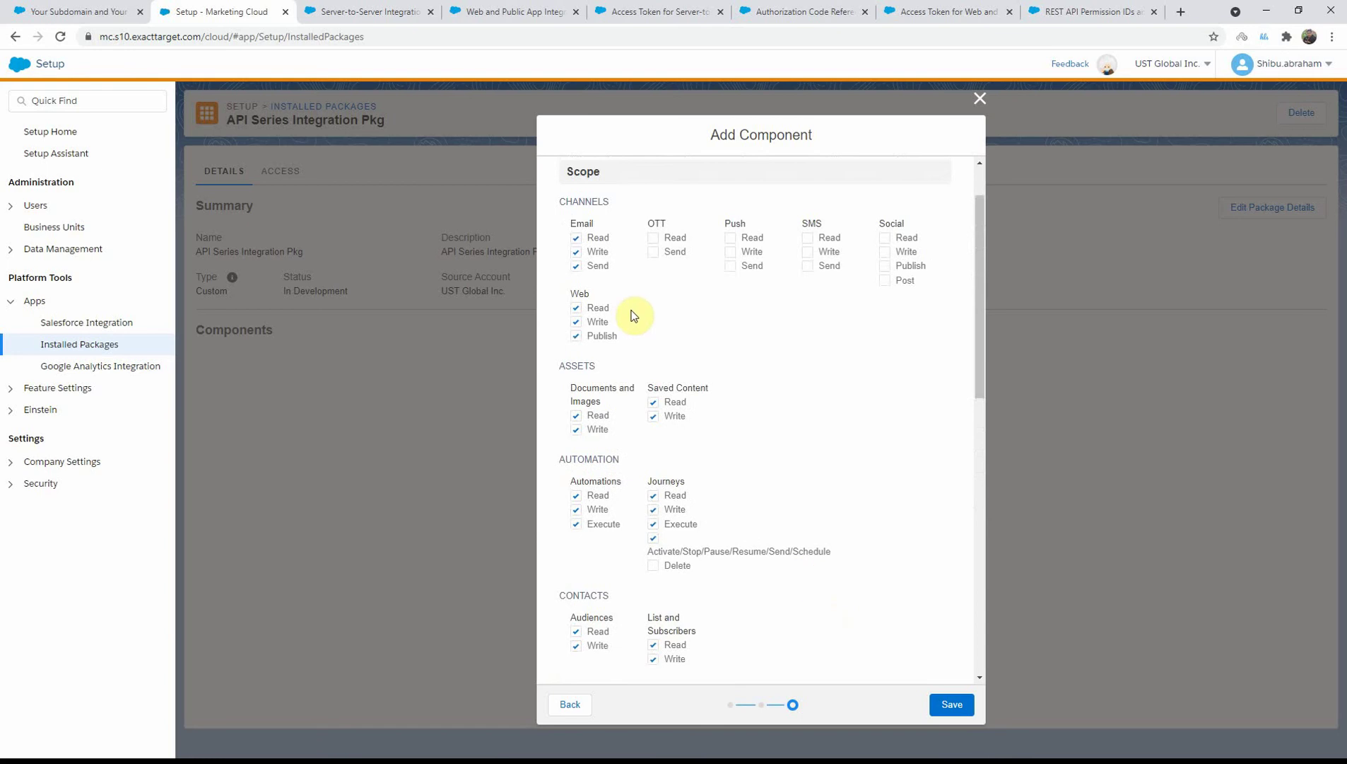
scroll(737, 417, "down", 1)
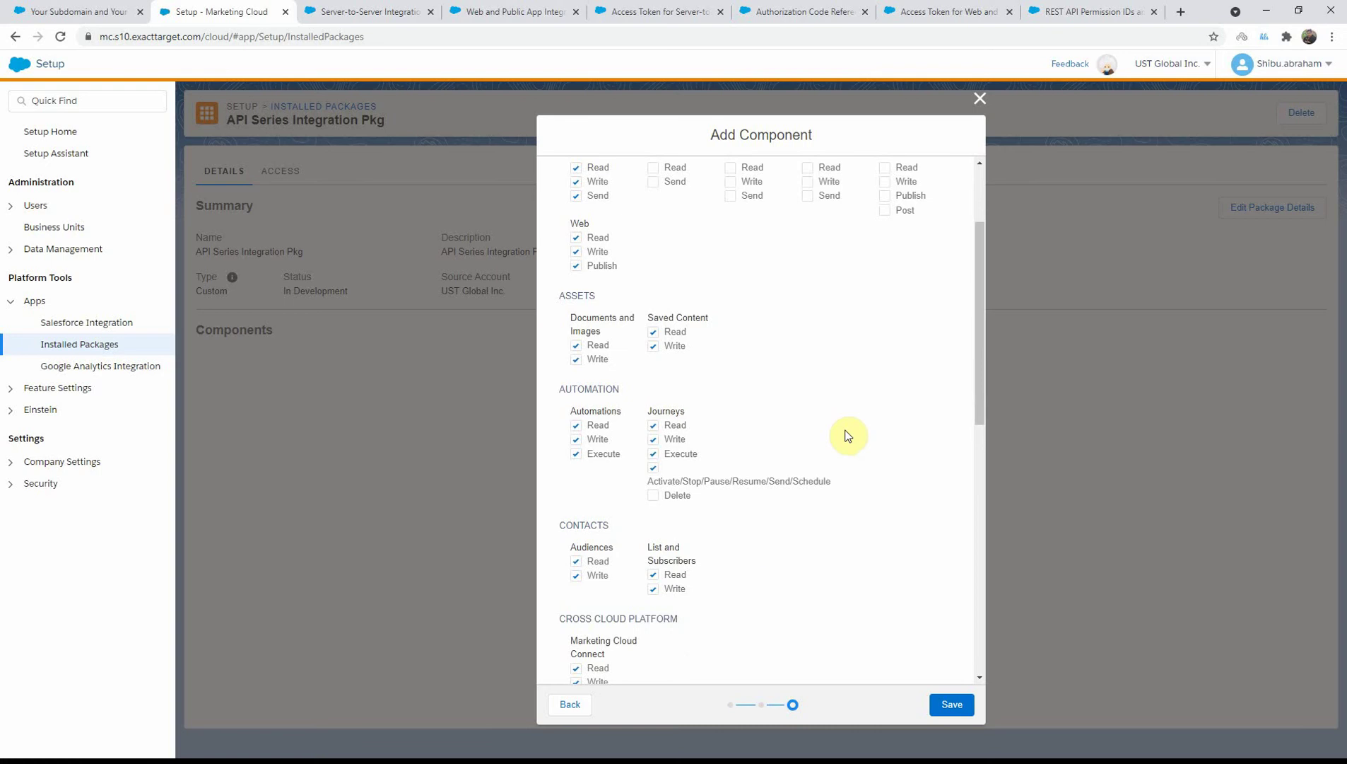
left_click(953, 706)
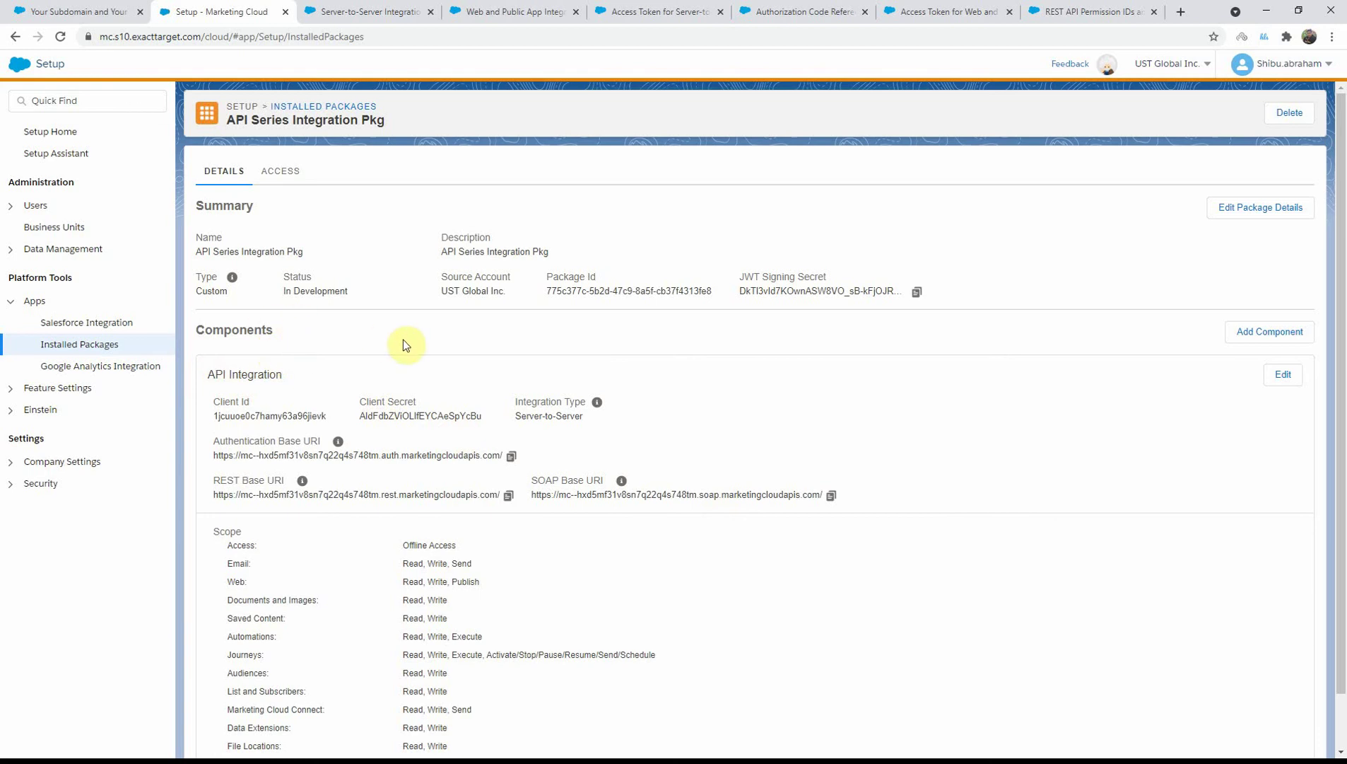
- Review the saved component details, highlighting its Server-to-Server integration type
scroll(268, 417, "down", 1)
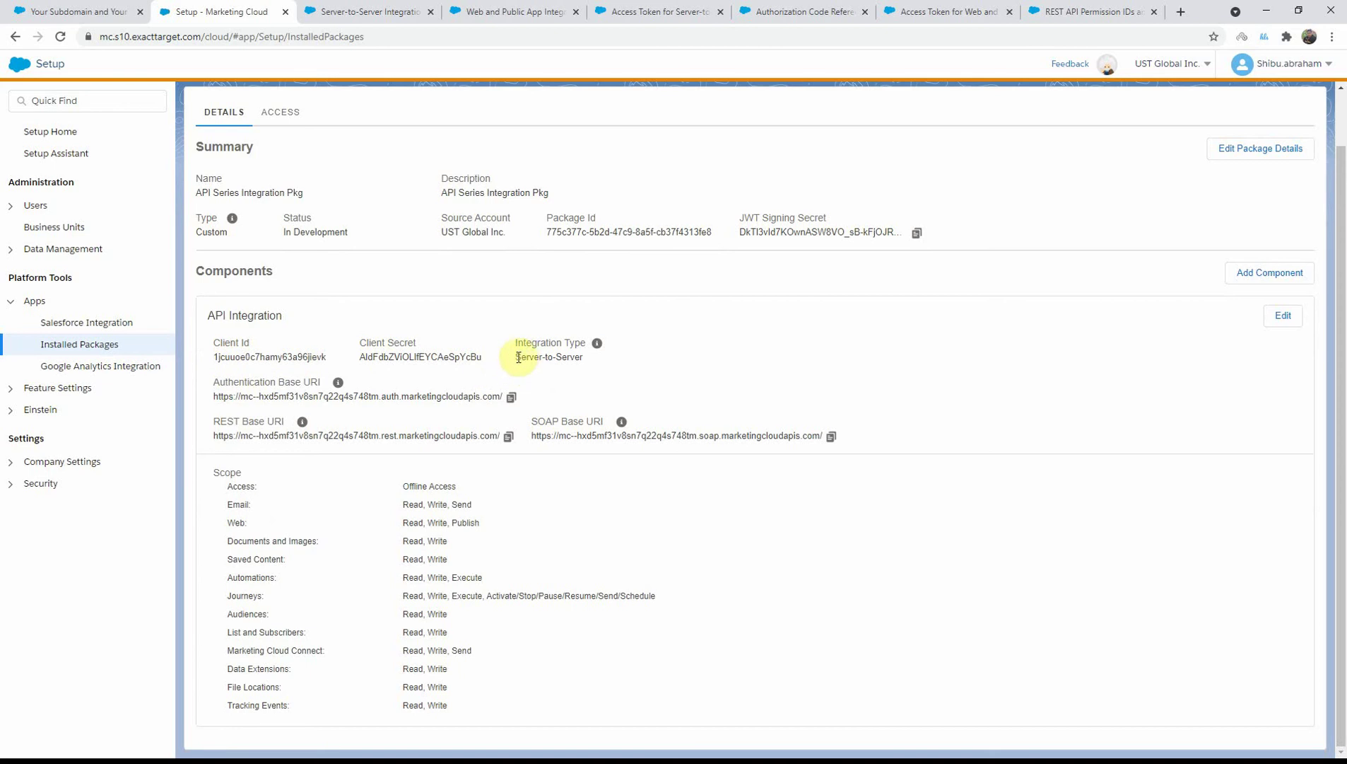
left_click_drag(518, 357, 588, 365)
left_click(582, 369)
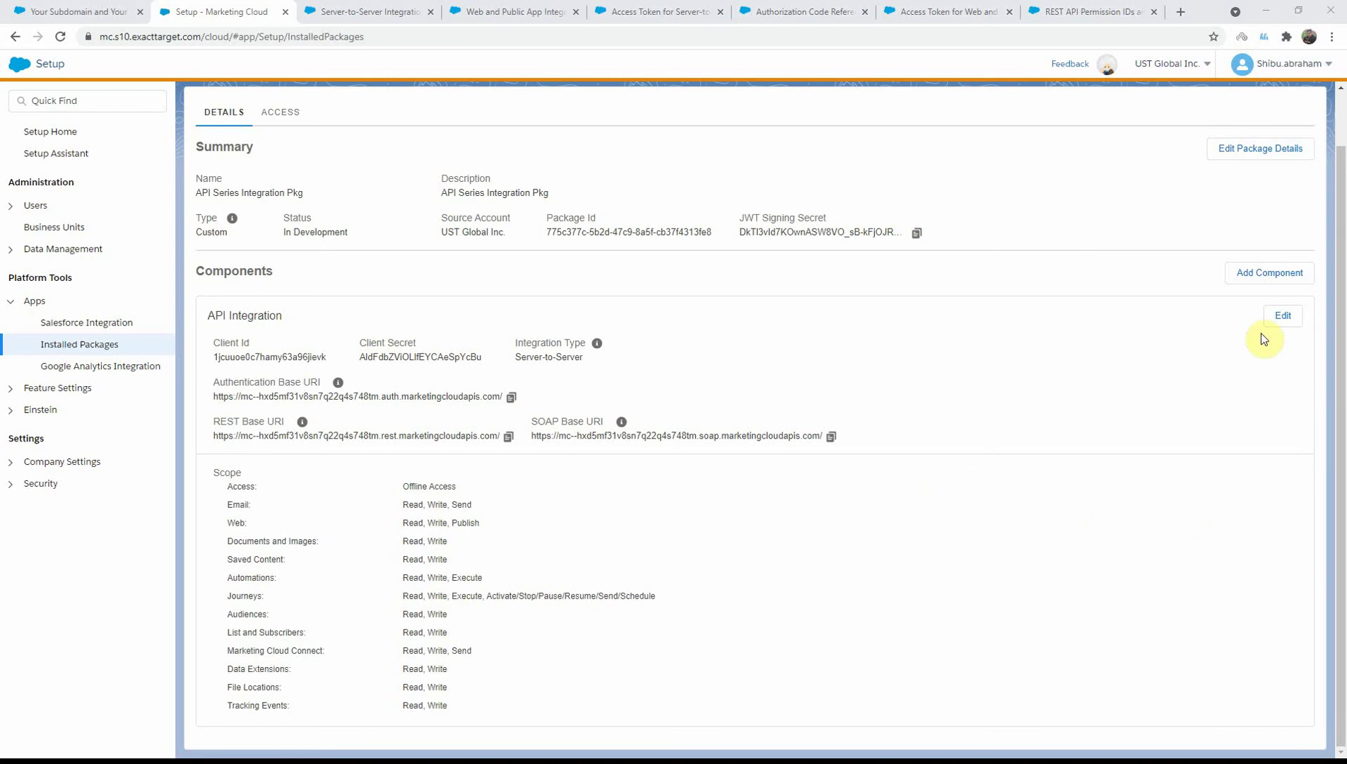
- Reopen Add Component to see which component types remain available for the package
left_click(1259, 282)
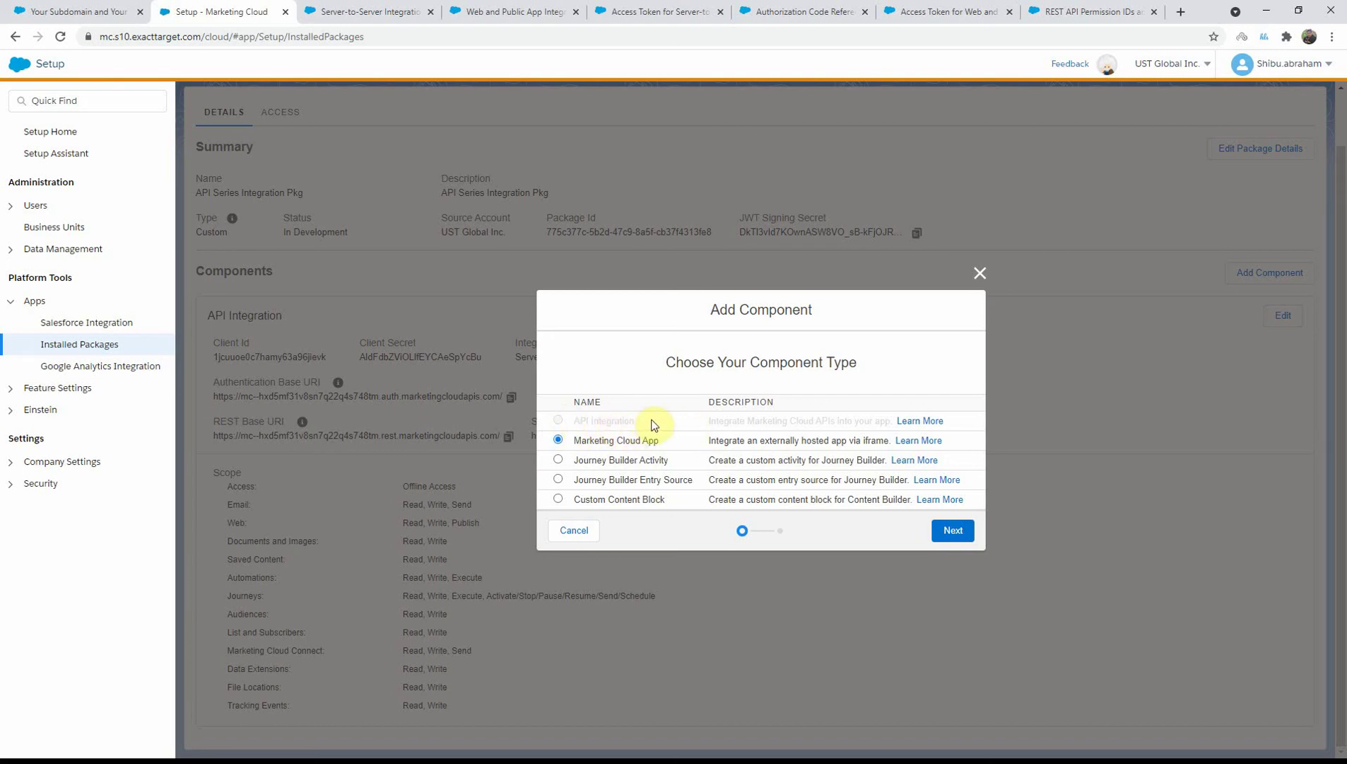
- Cancel the Add Component chooser so no new component is added to the package
left_click(574, 531)
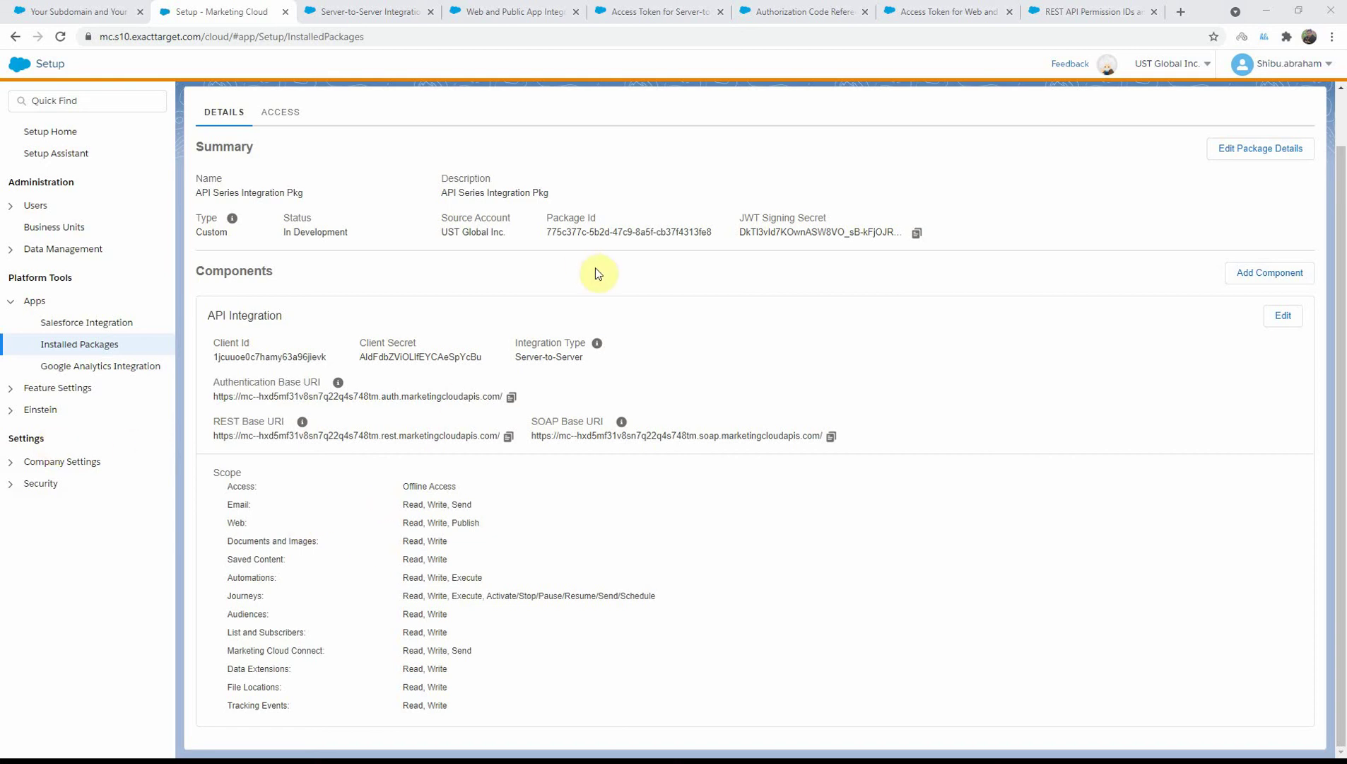
- Go to the Access Token for Server-to-Server docs and highlight the example request body
left_click(930, 12)
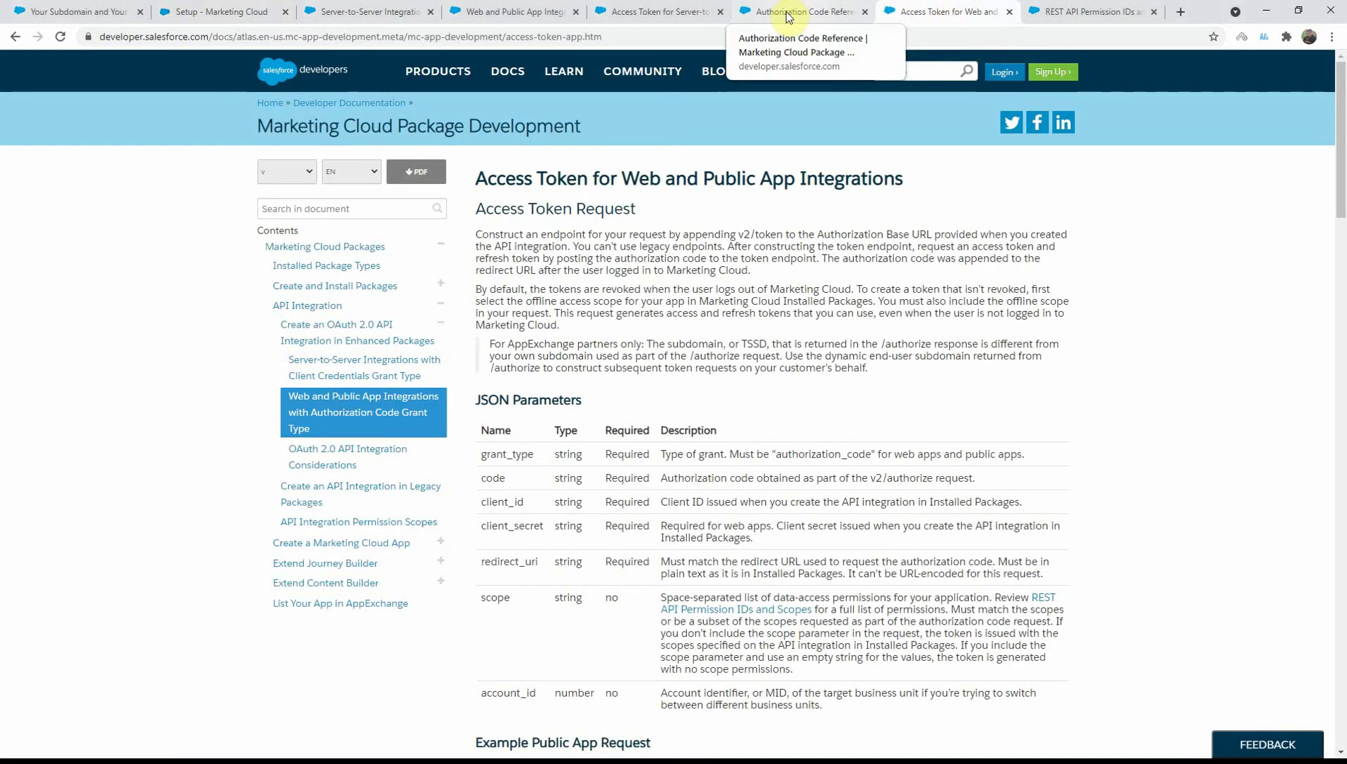
left_click(785, 13)
left_click(657, 13)
scroll(570, 475, "down", 2)
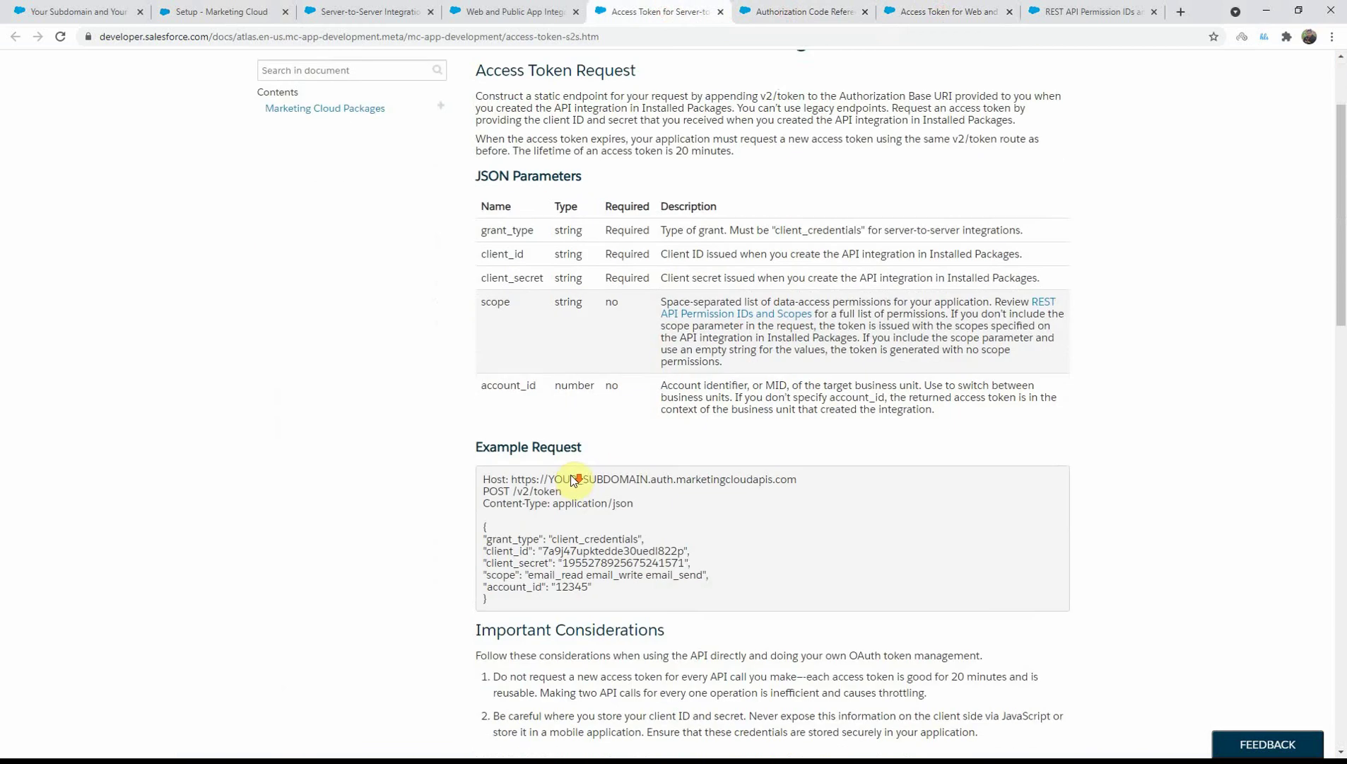
left_click_drag(492, 597, 496, 530)
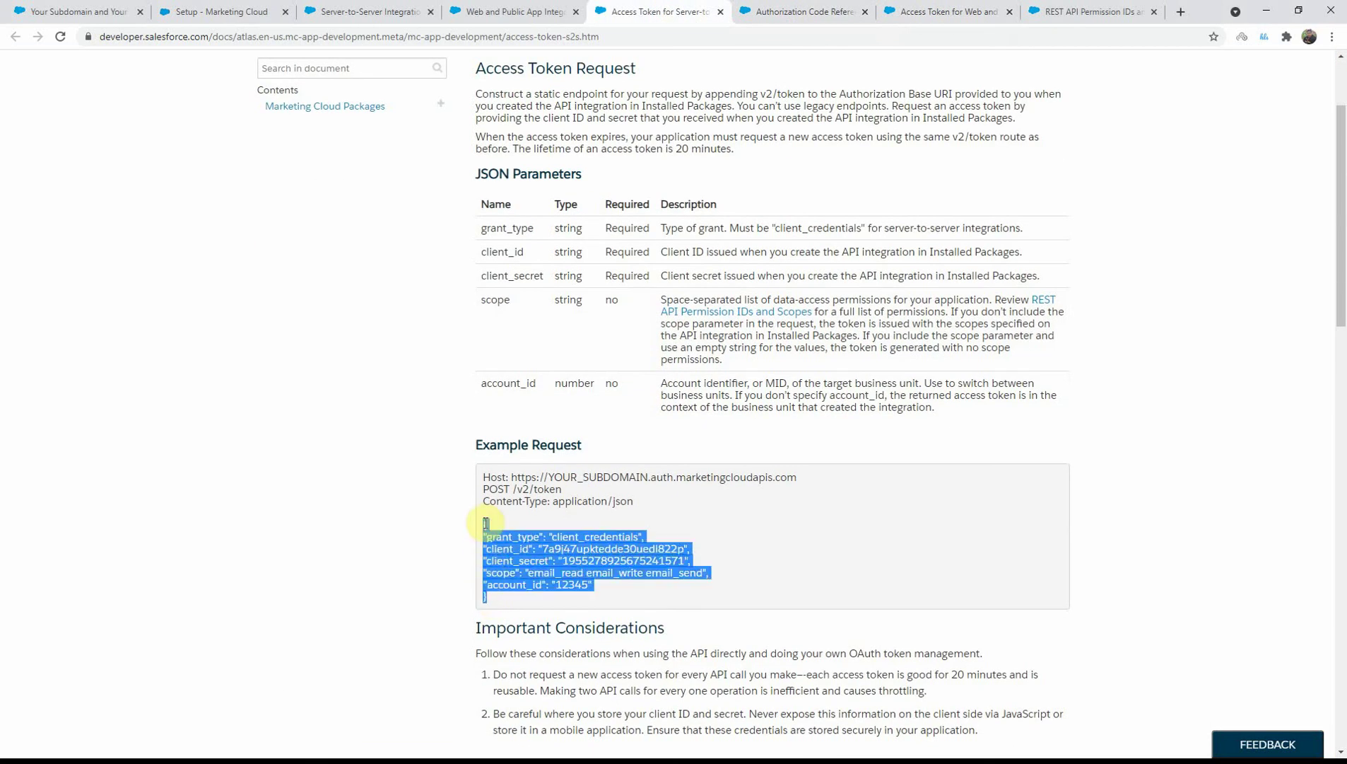
left_click(512, 544)
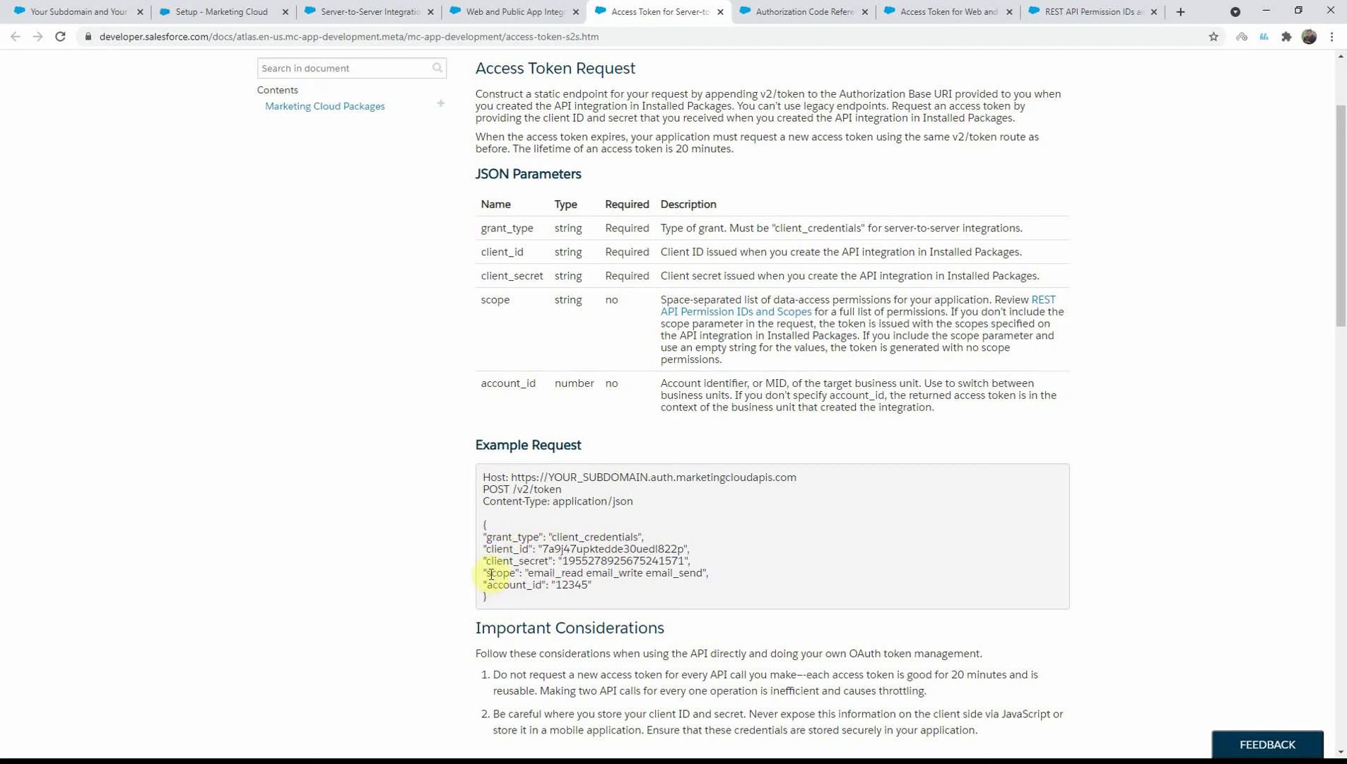
- Highlight the scope value 'email_read email_write email_send' in the example request and response
left_click_drag(485, 574, 730, 577)
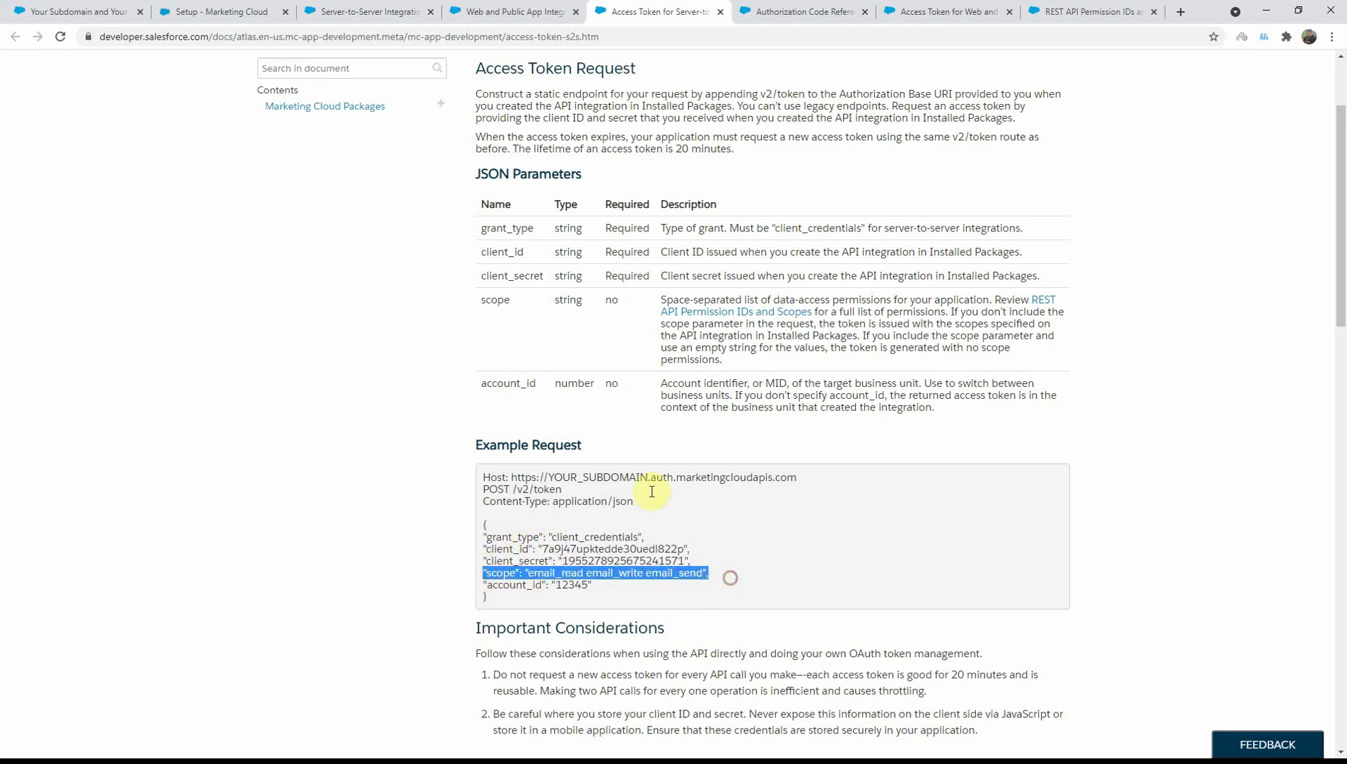
left_click(710, 582)
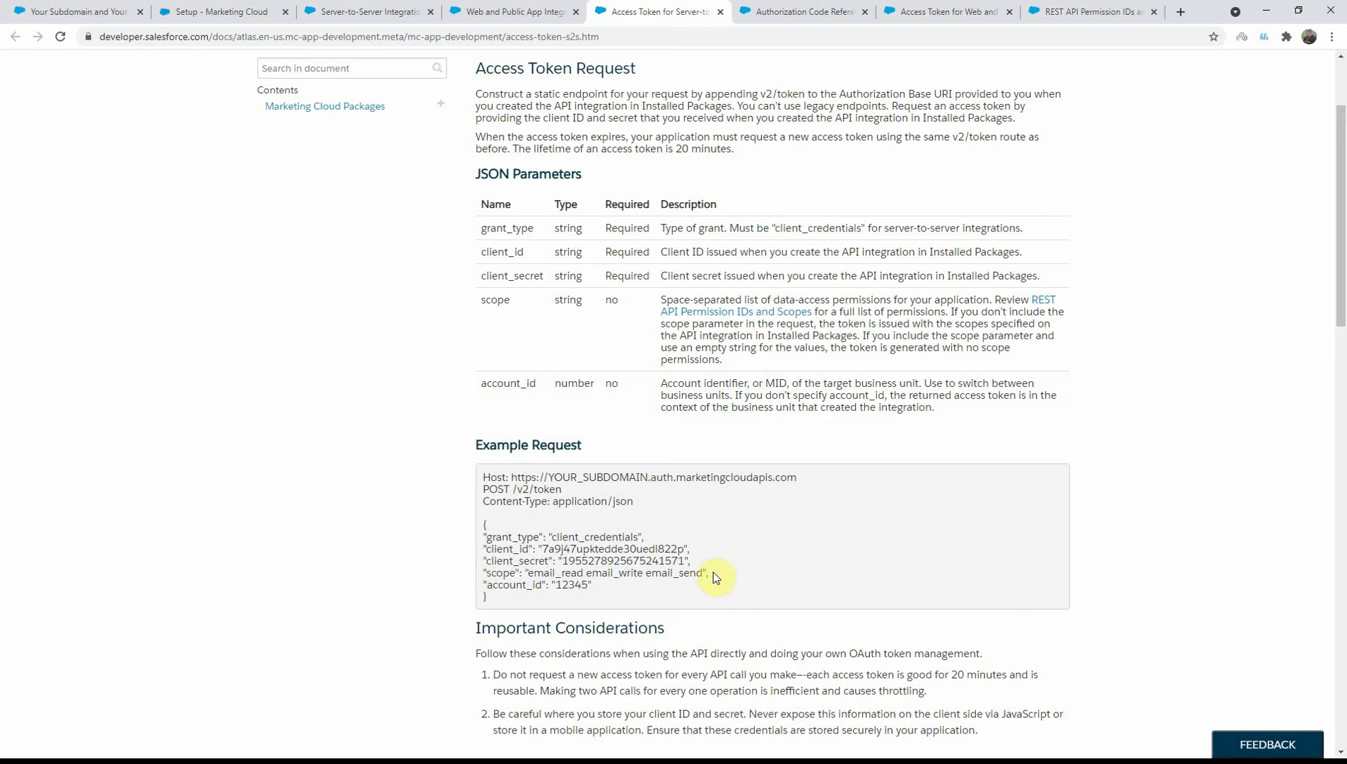
left_click_drag(713, 574, 543, 584)
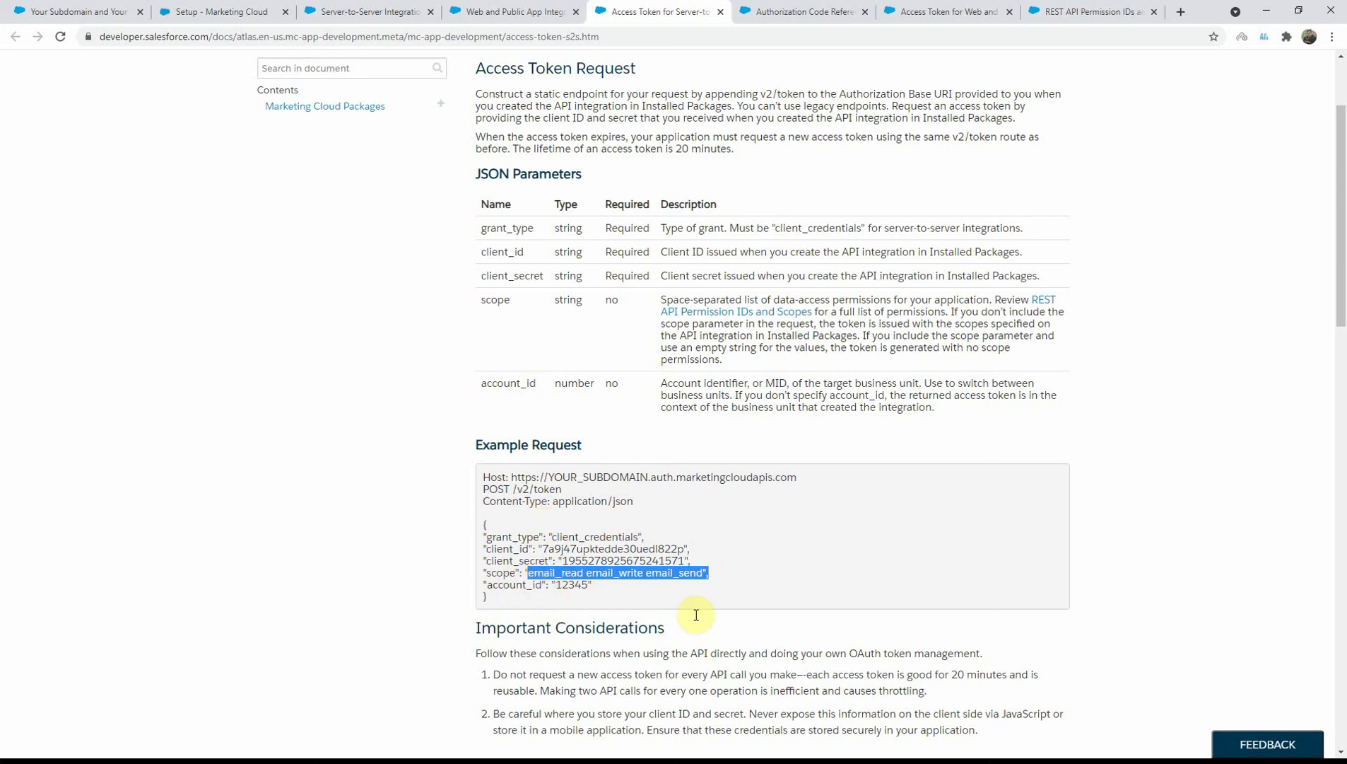
scroll(537, 587, "down", 10)
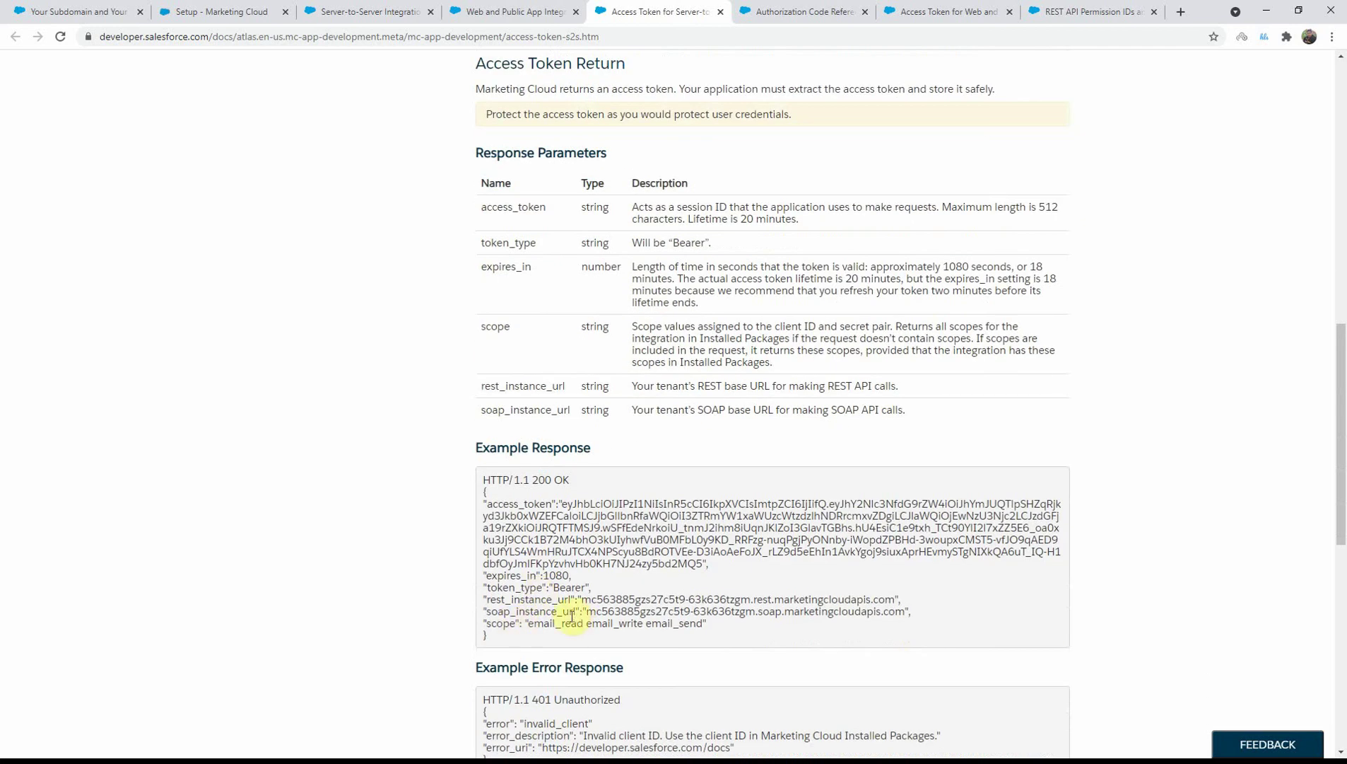
left_click_drag(524, 623, 706, 624)
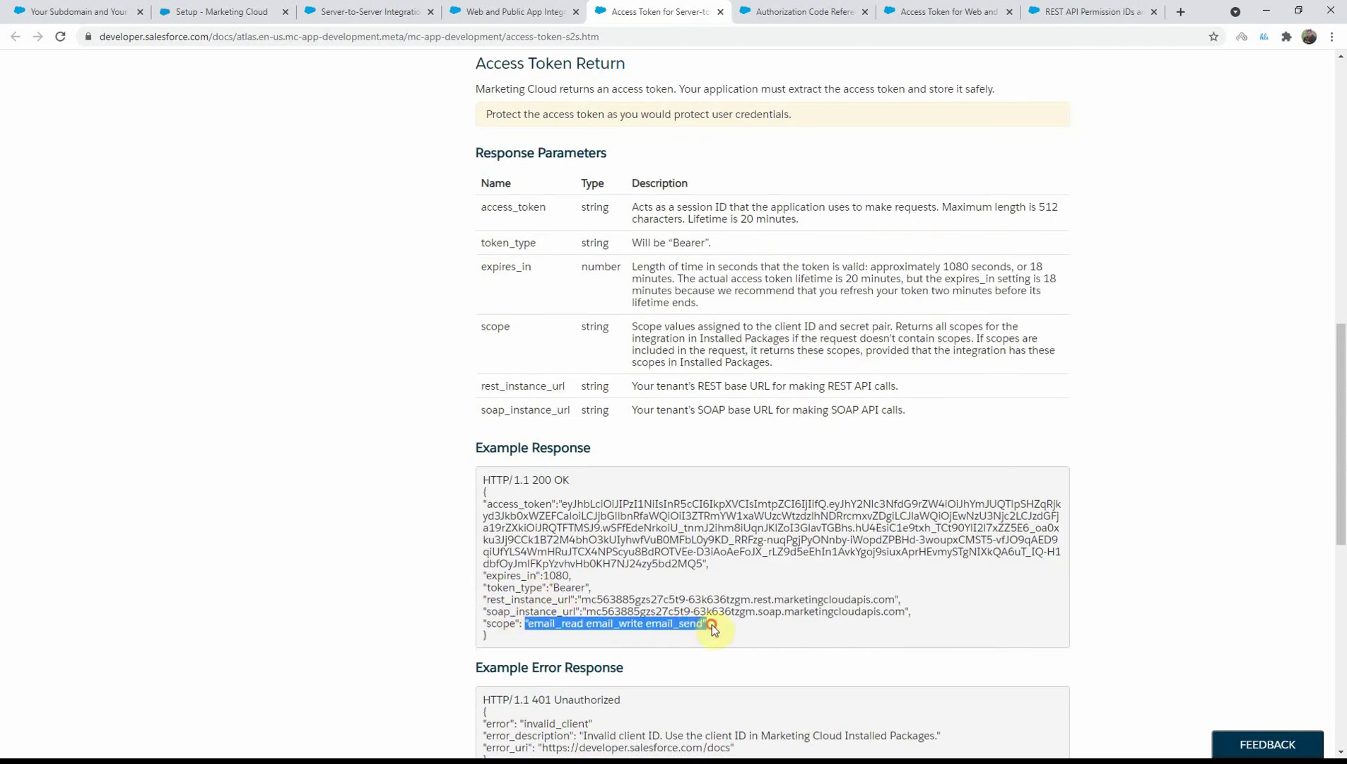
scroll(537, 523, "up", 5)
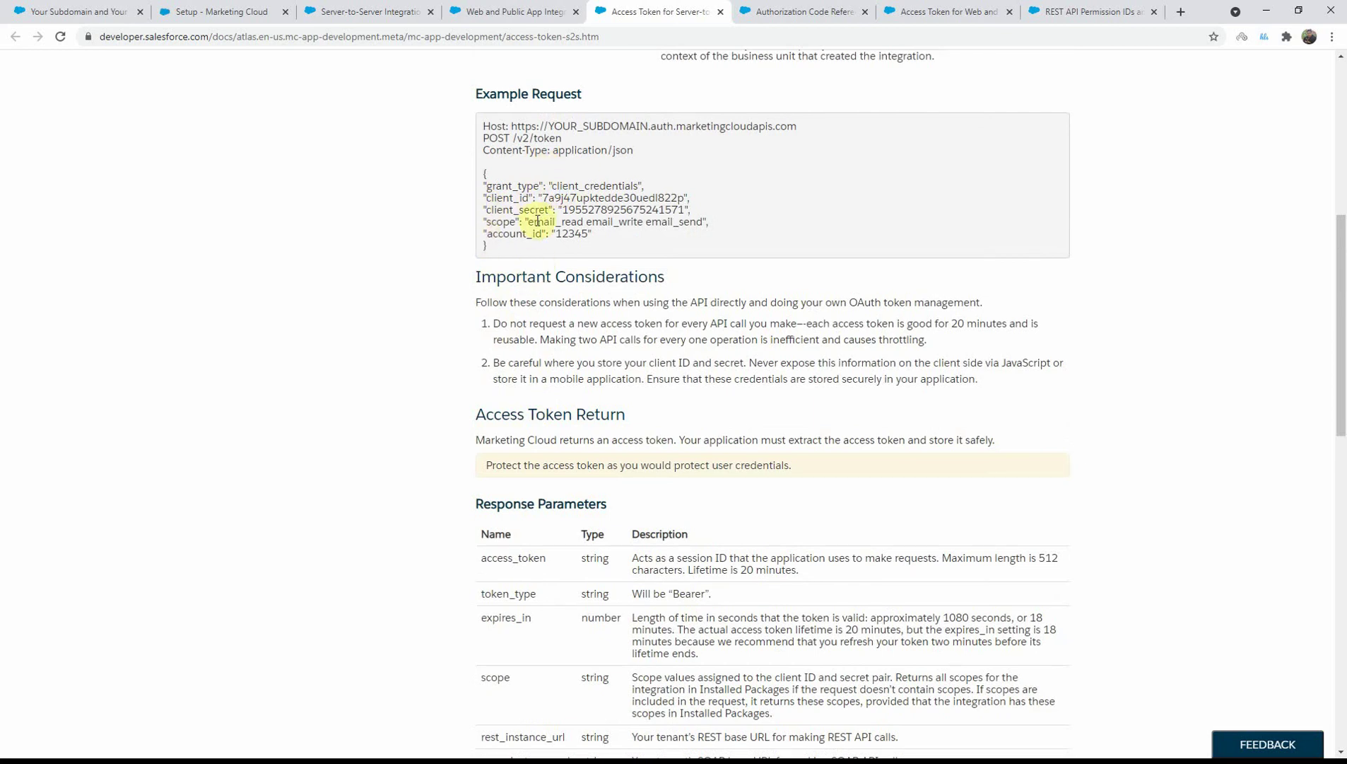
left_click(200, 14)
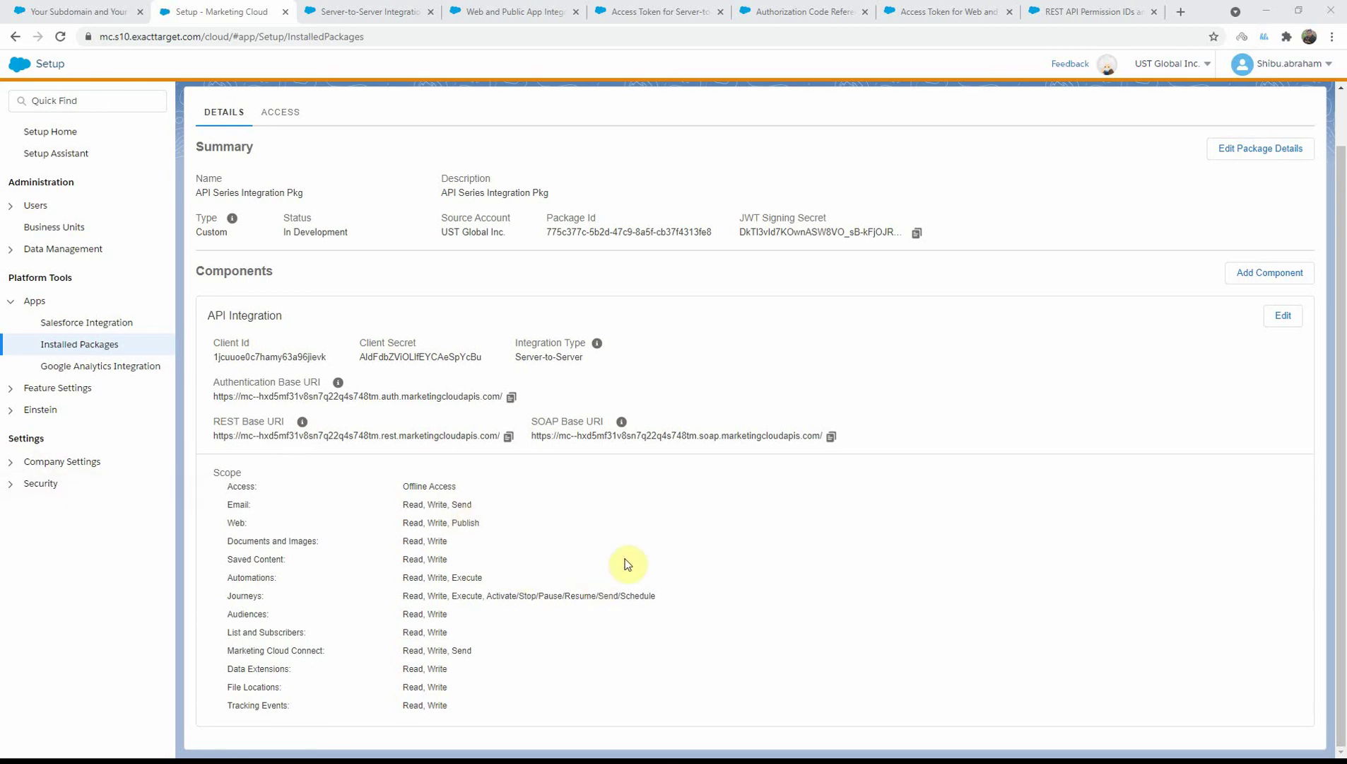
- On the ACCESS tab, check the toggles for UST Global Inc., Malaysia, India and SFMC Training
scroll(955, 264, "up", 2)
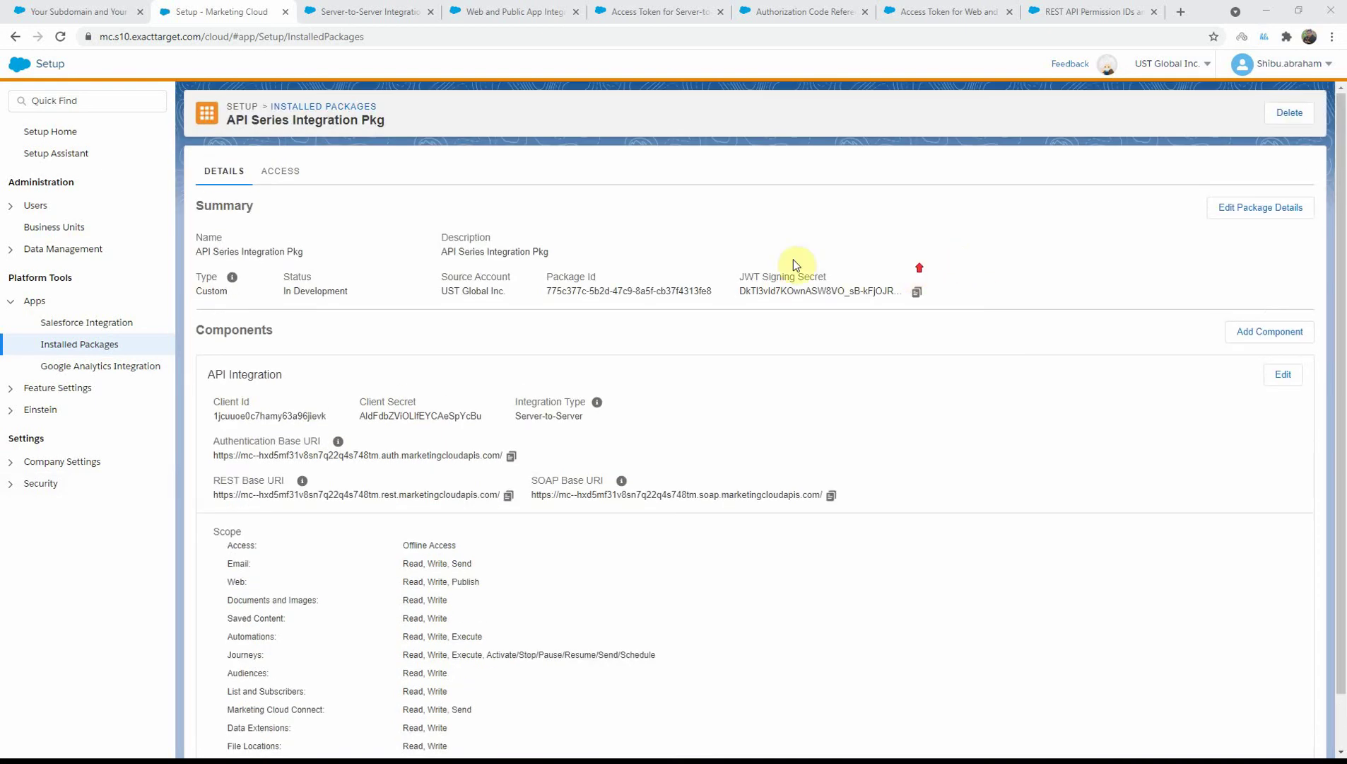
left_click(284, 172)
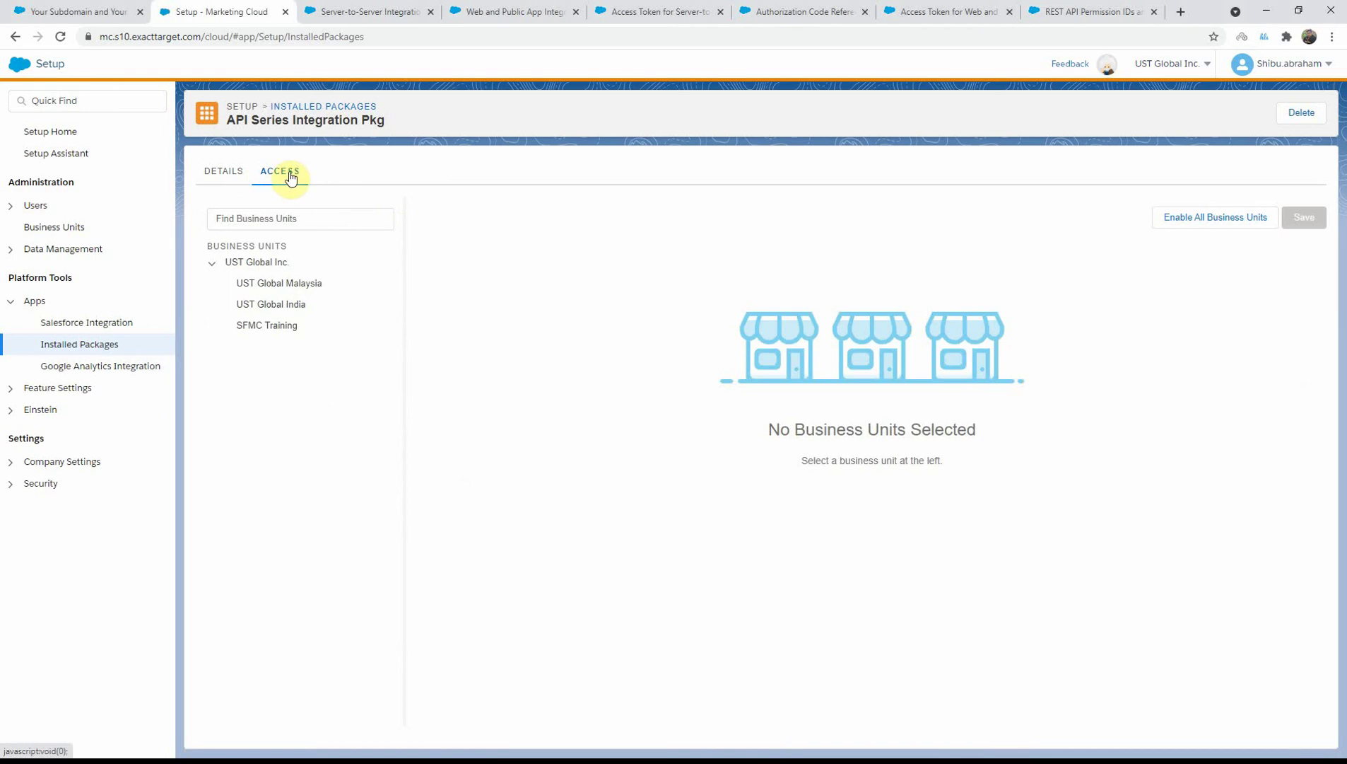
left_click(259, 263)
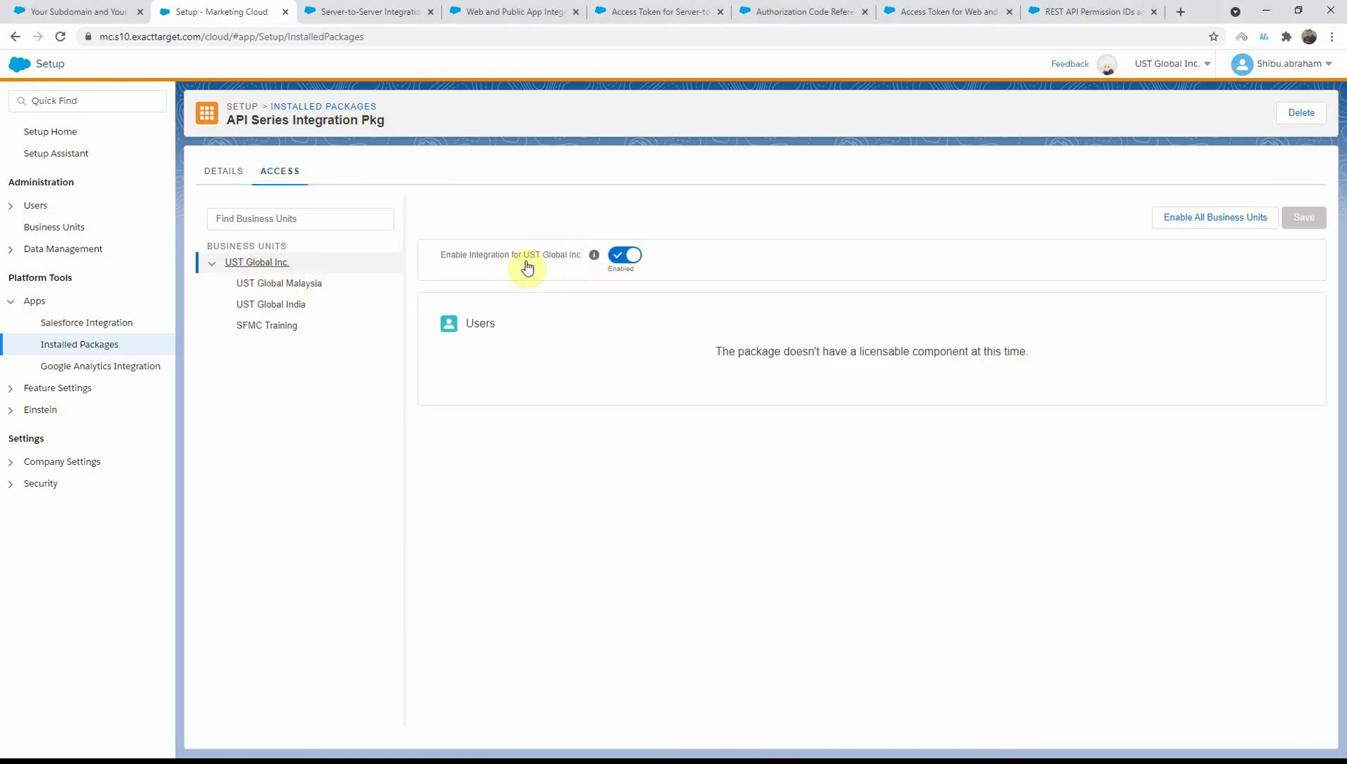
left_click(311, 283)
left_click(291, 304)
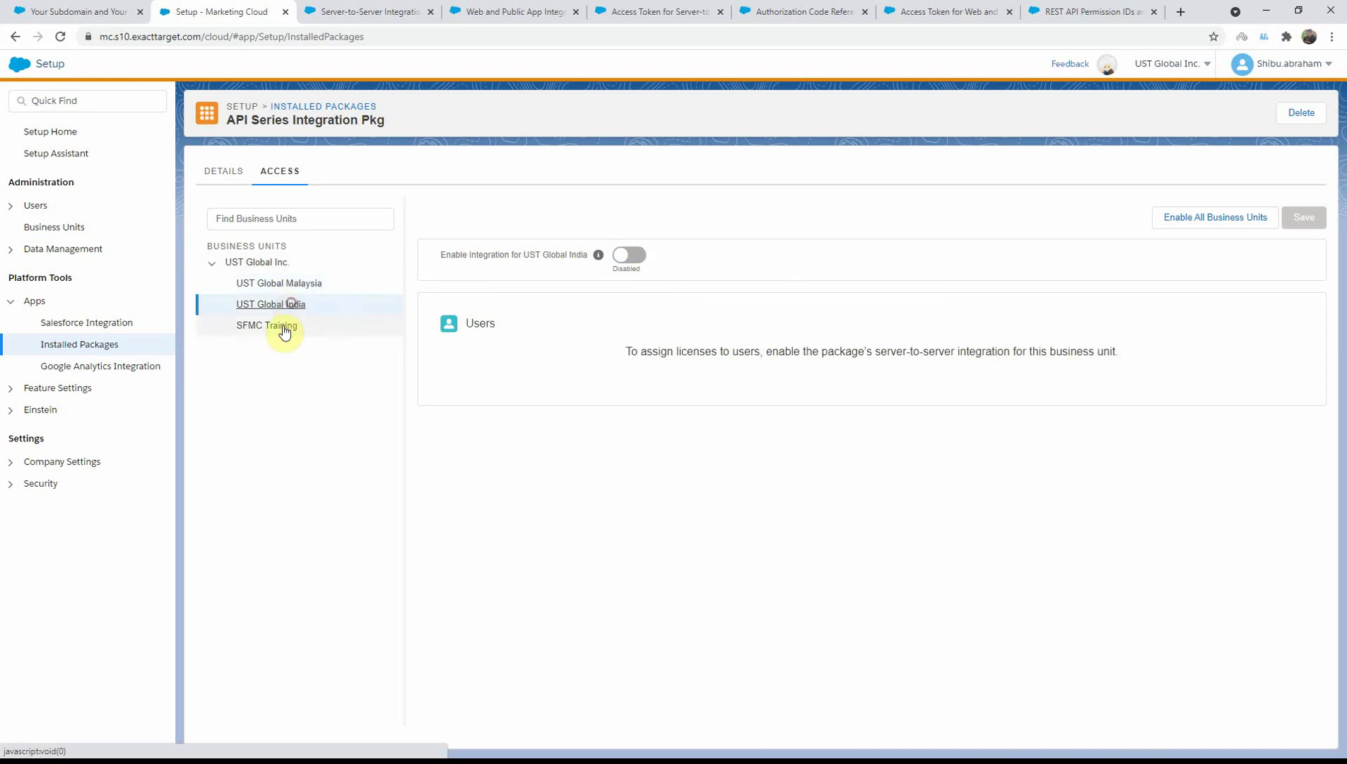
left_click(284, 331)
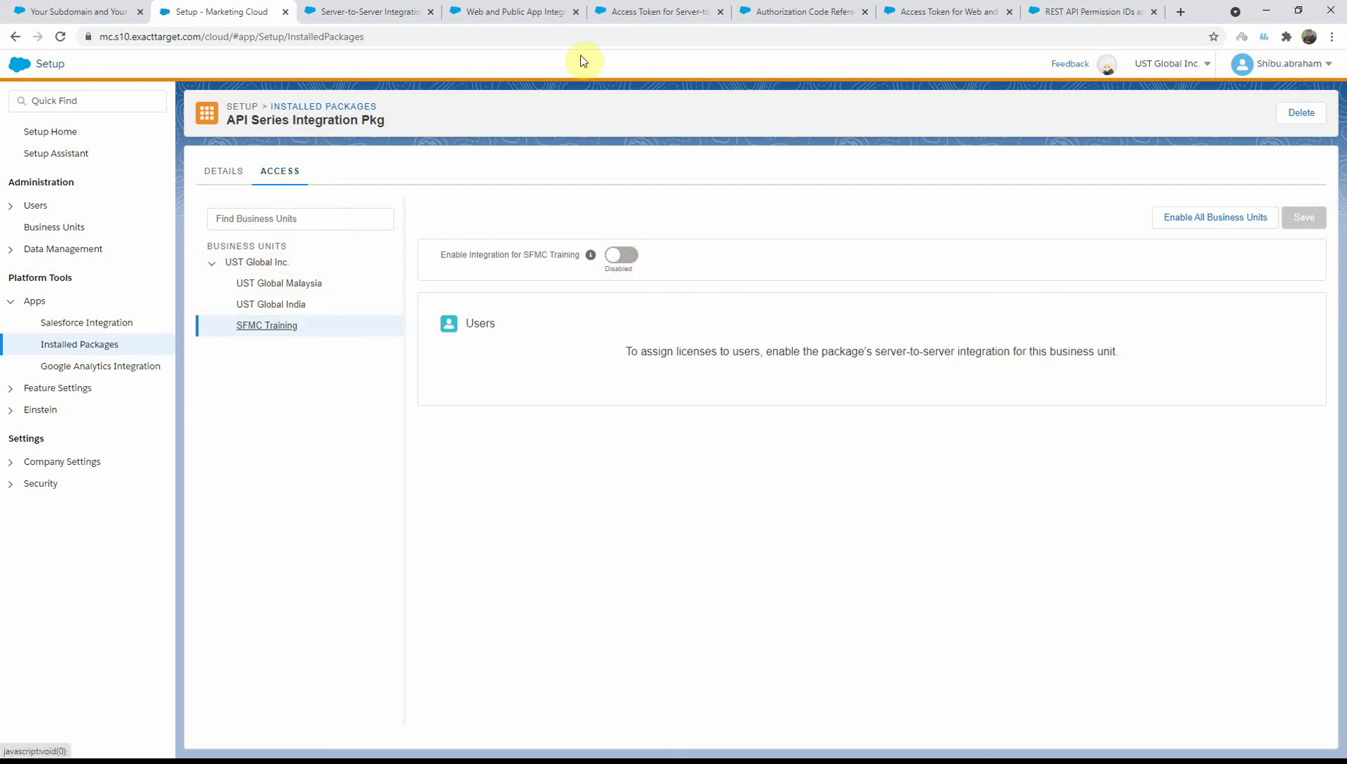
left_click(658, 13)
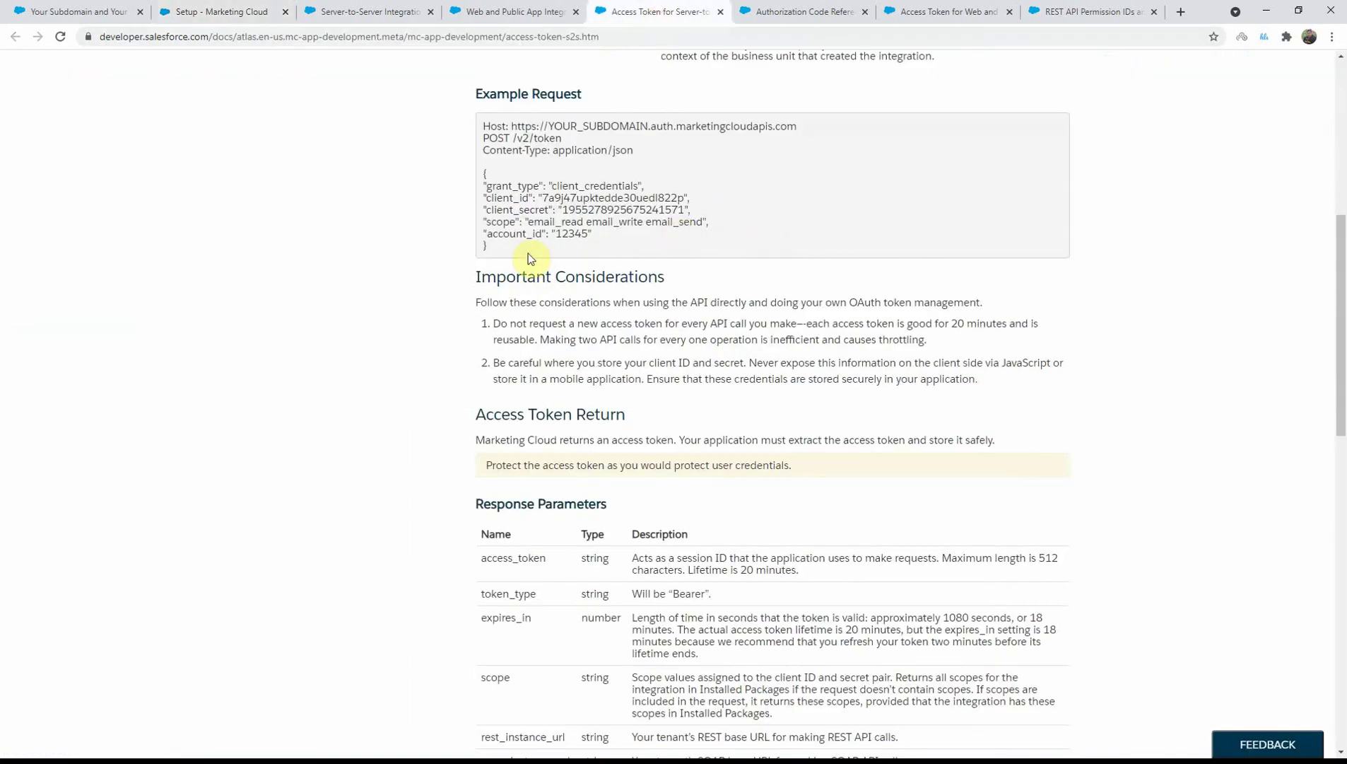
- Highlight the account_id line in the Example Request of the token docs
scroll(528, 258, "up", 2)
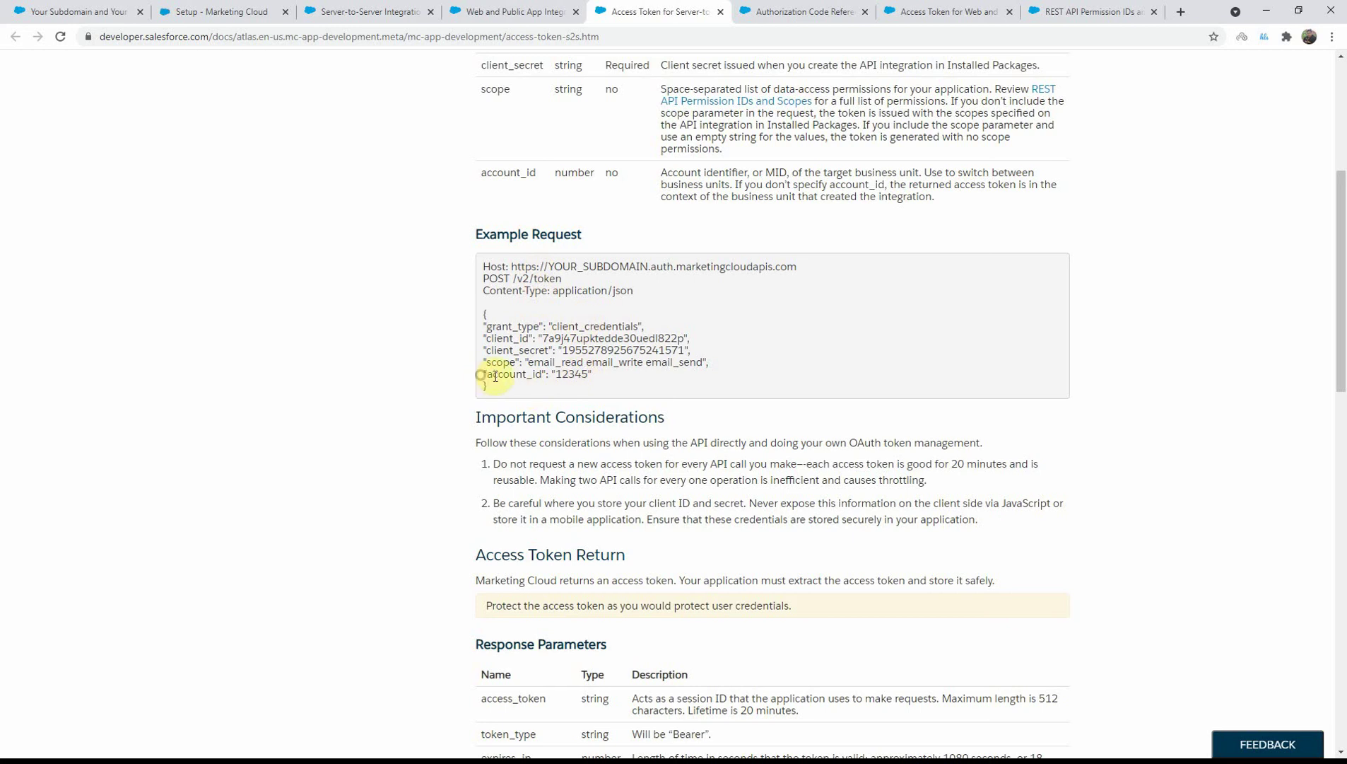
left_click_drag(484, 375, 579, 377)
left_click(593, 385)
left_click_drag(483, 374, 478, 389)
left_click(535, 387)
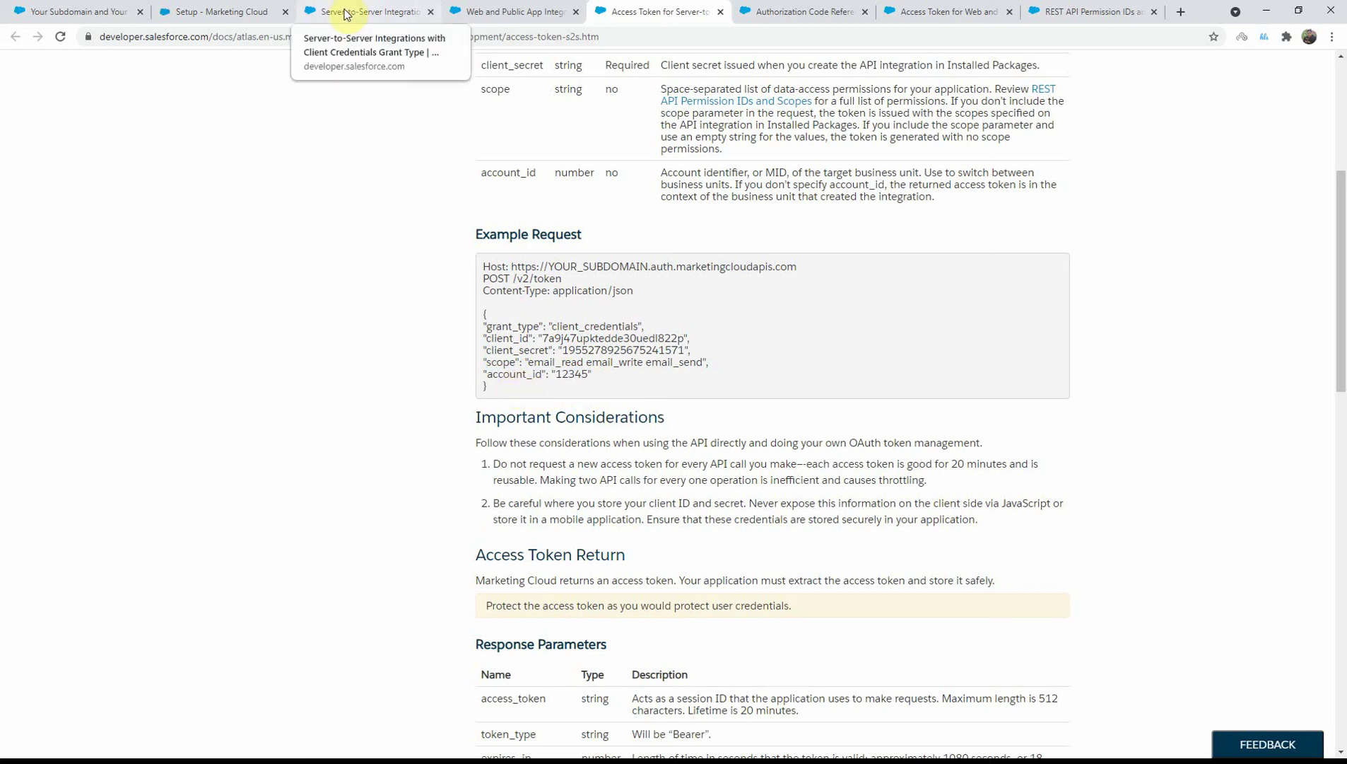
- Compare UST Global Inc.'s access setting with the account_id value in the example request
left_click(212, 12)
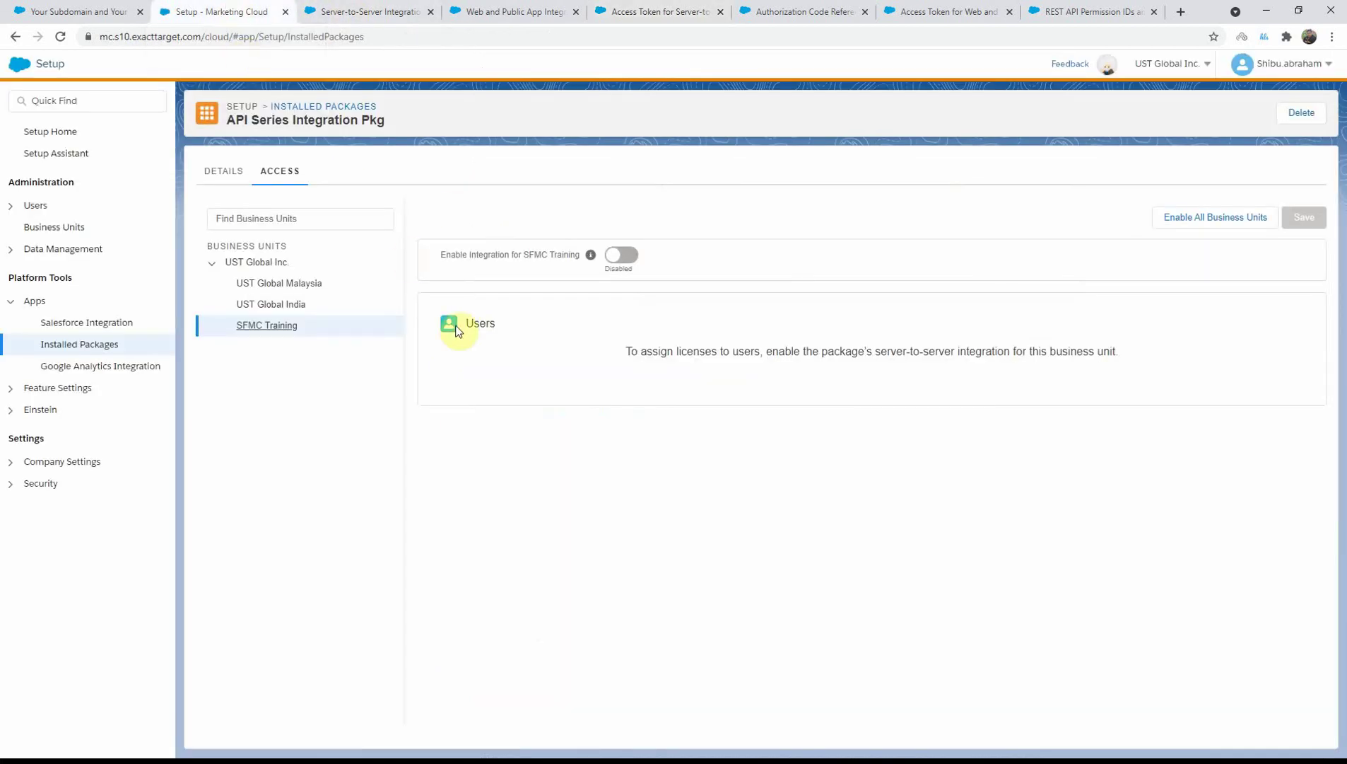
left_click(241, 263)
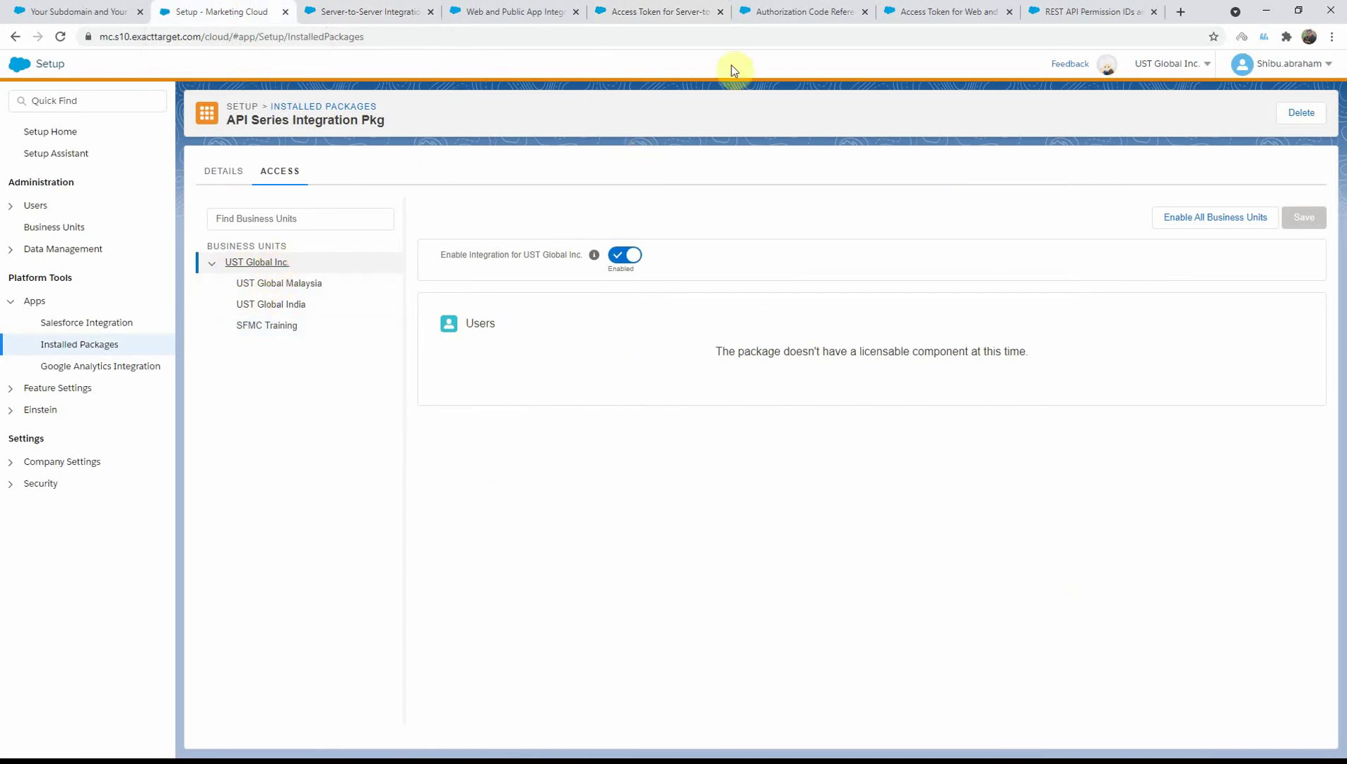
left_click(654, 12)
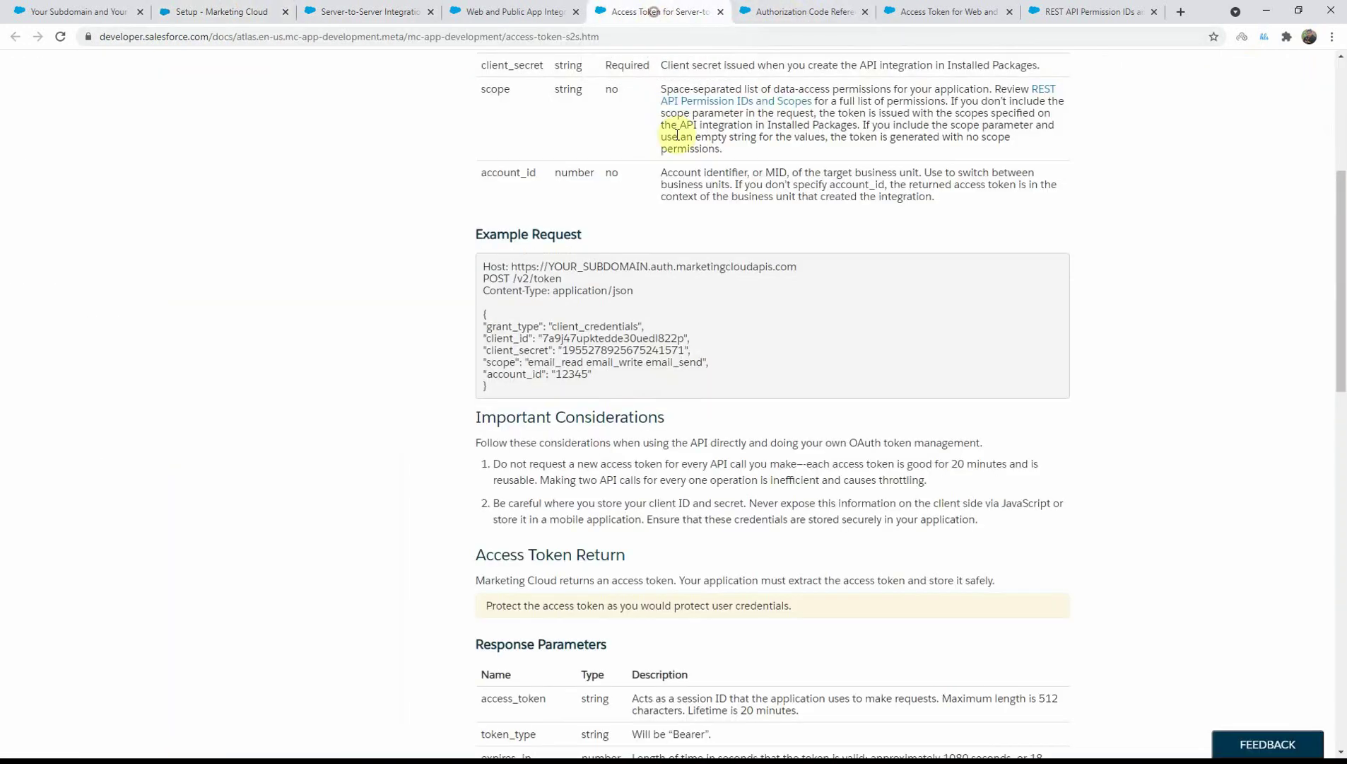
left_click_drag(556, 375, 585, 376)
left_click(539, 382)
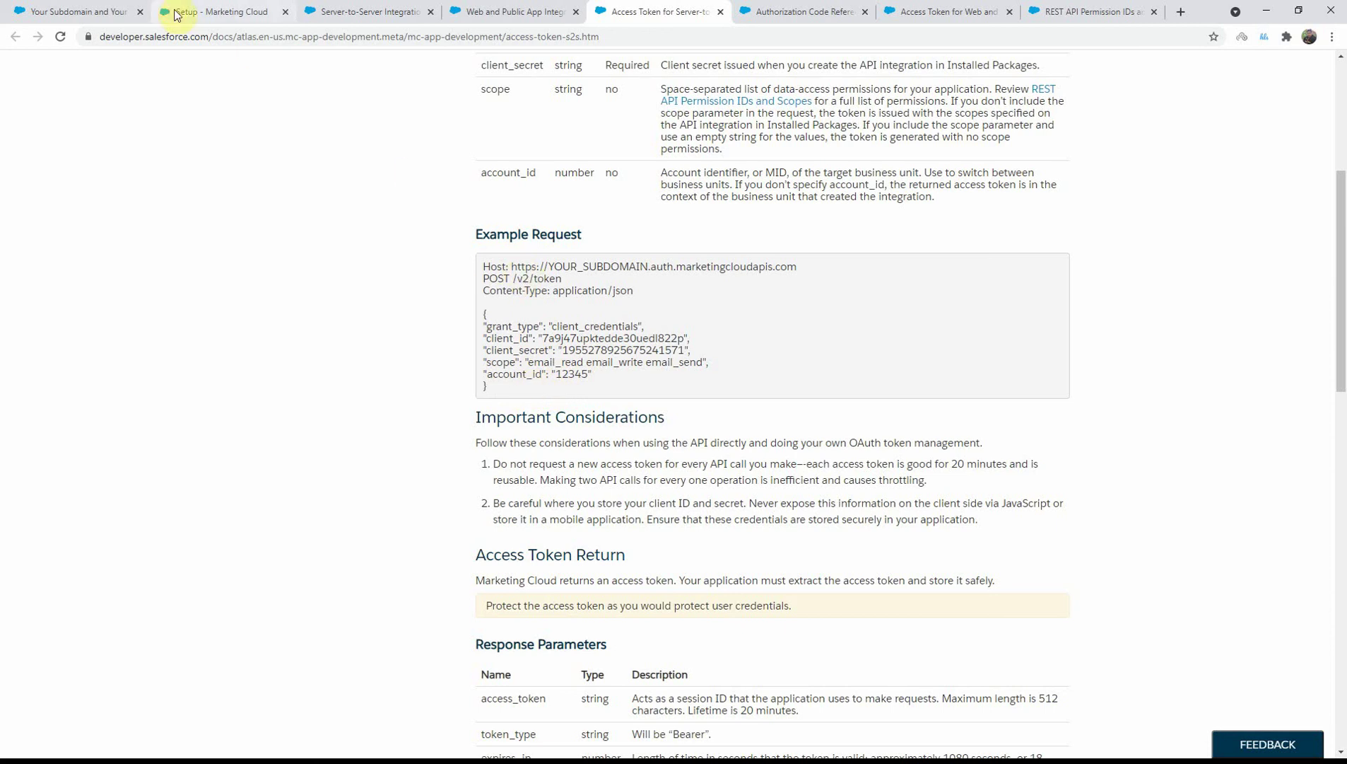
- Re-check the package access settings against the token docs, scrolling the documentation page
left_click(211, 12)
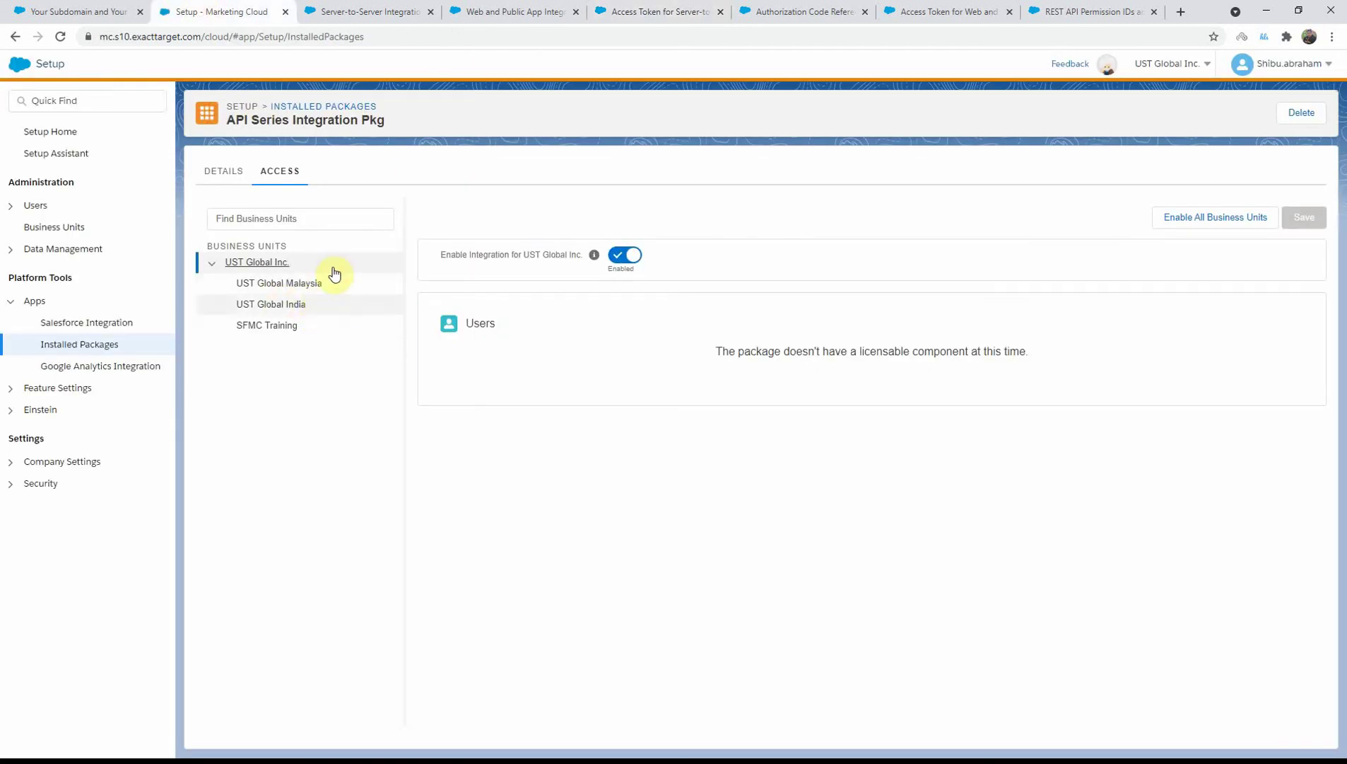
left_click(632, 12)
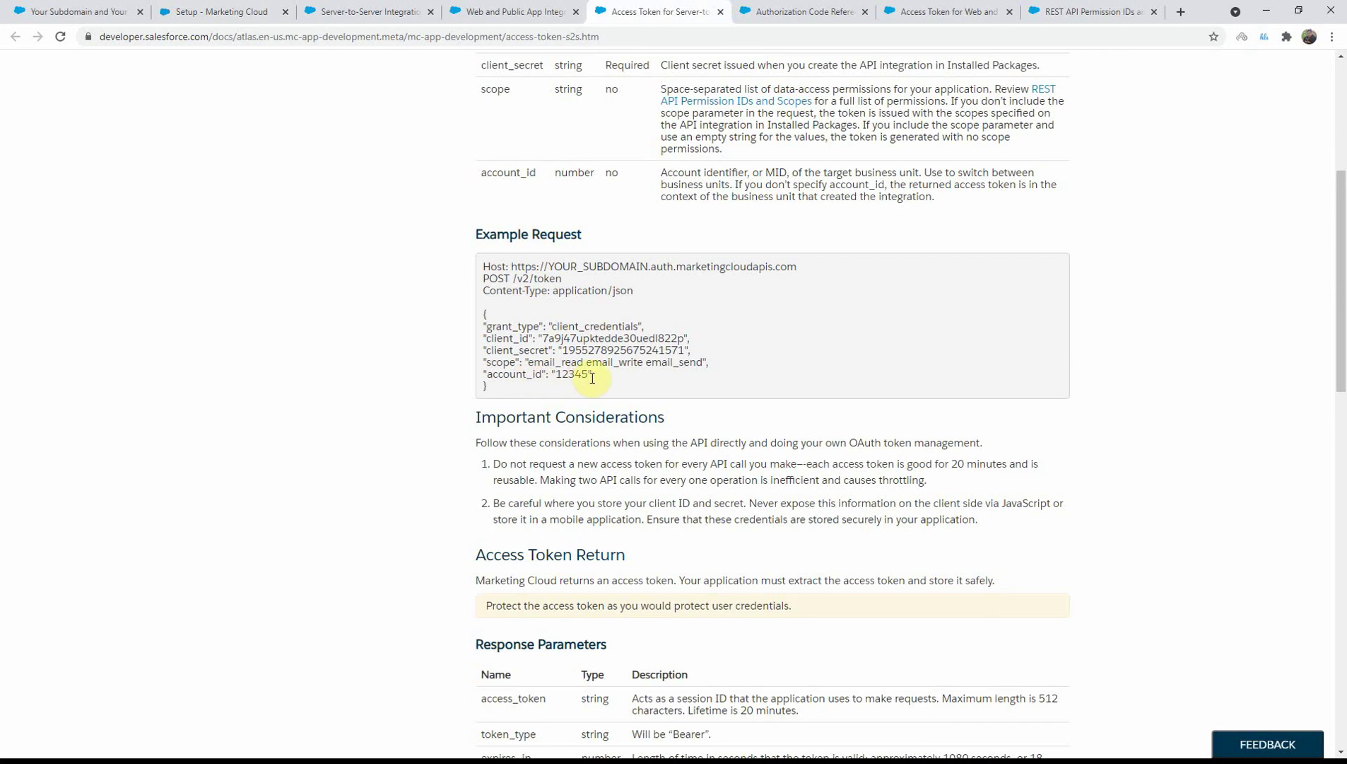
key("alt+Tab")
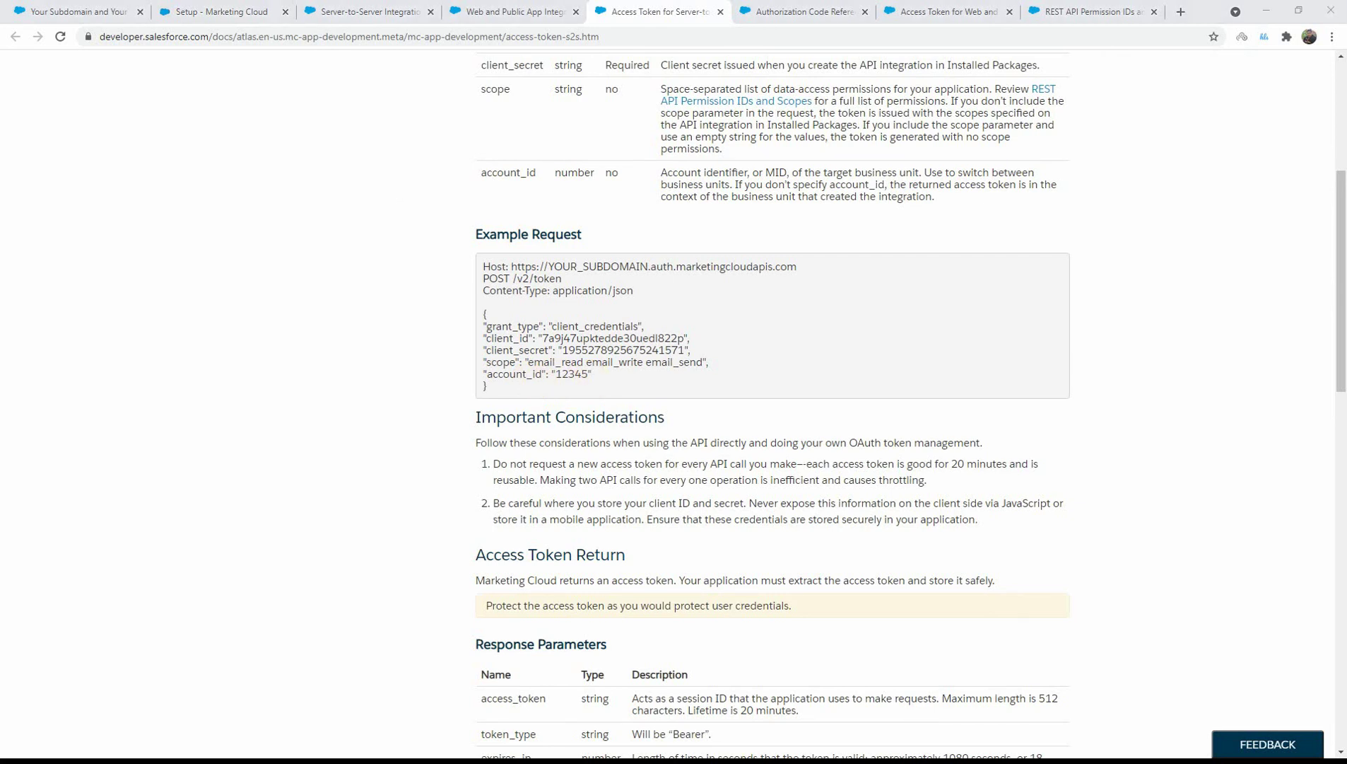
scroll(48, 420, "up", 5)
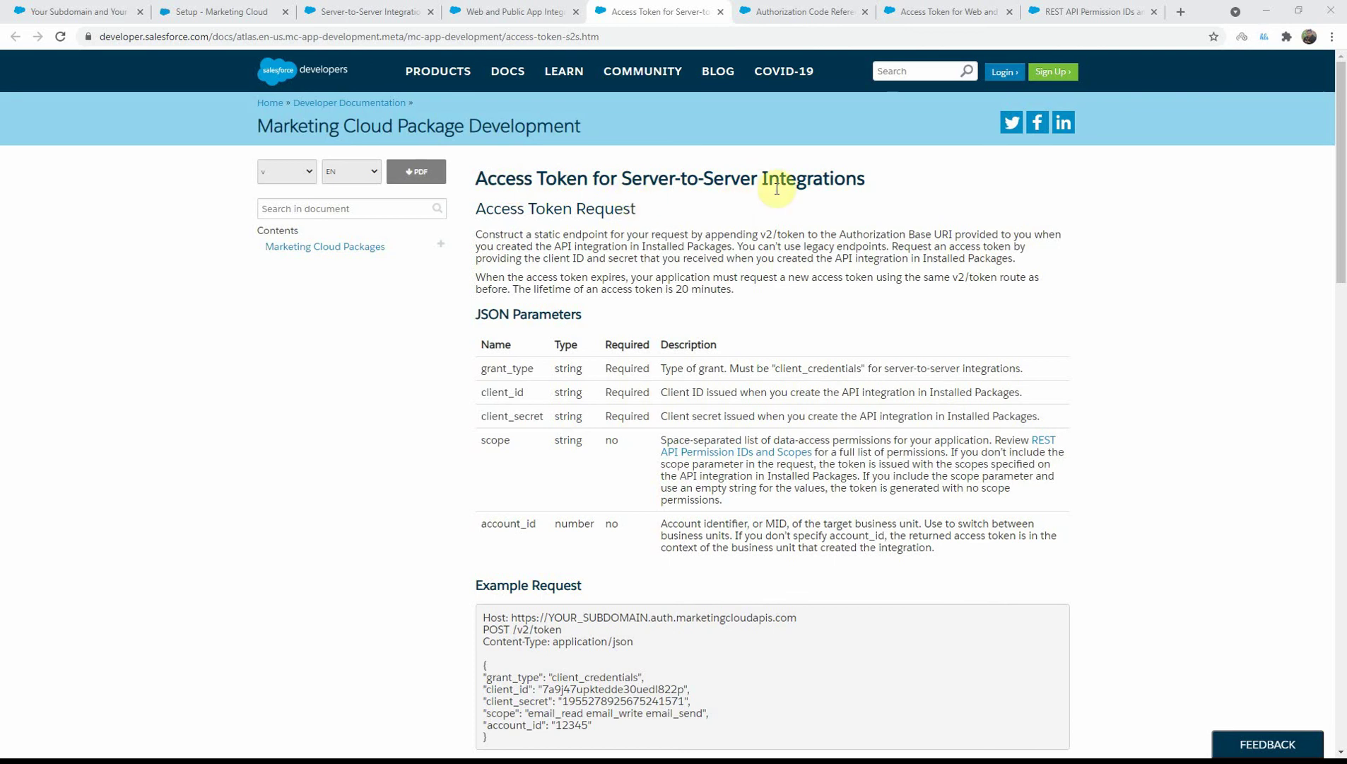
scroll(771, 235, "down", 2)
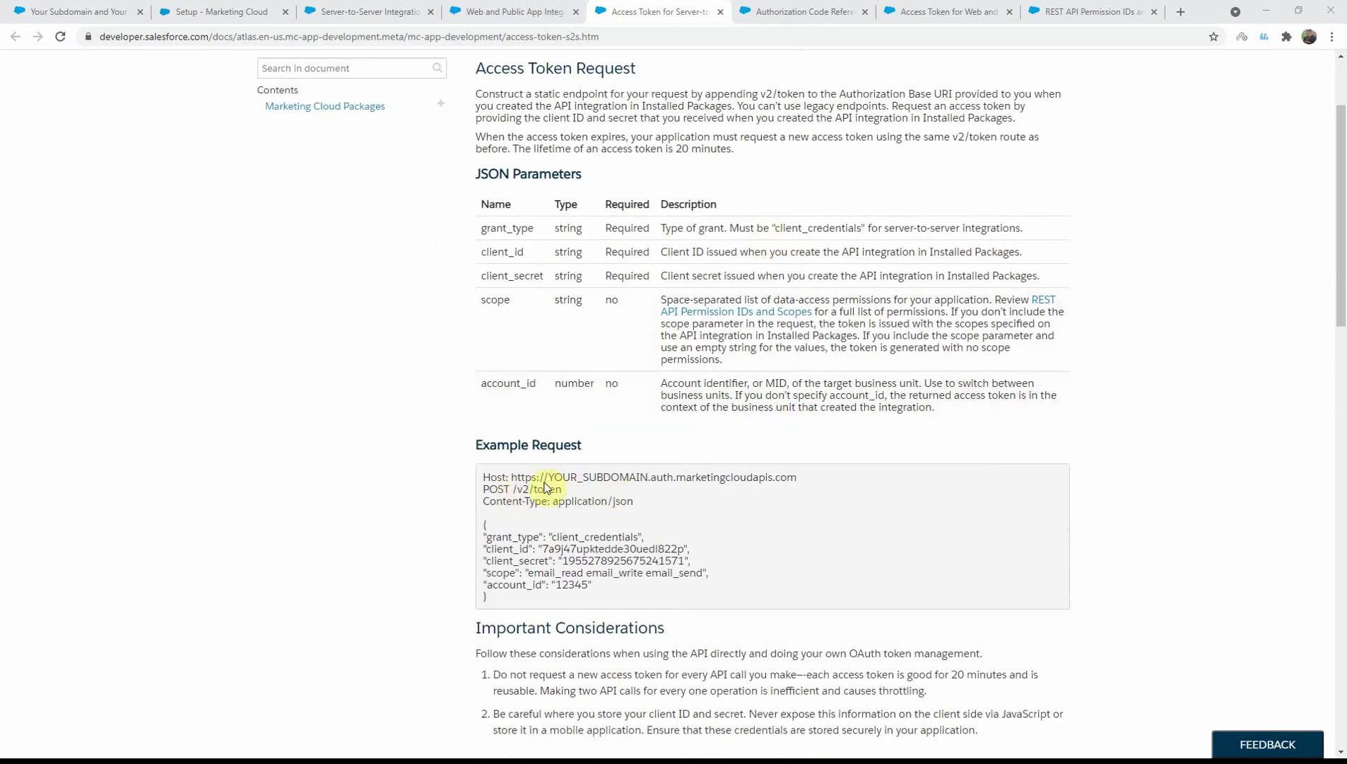
left_click(216, 12)
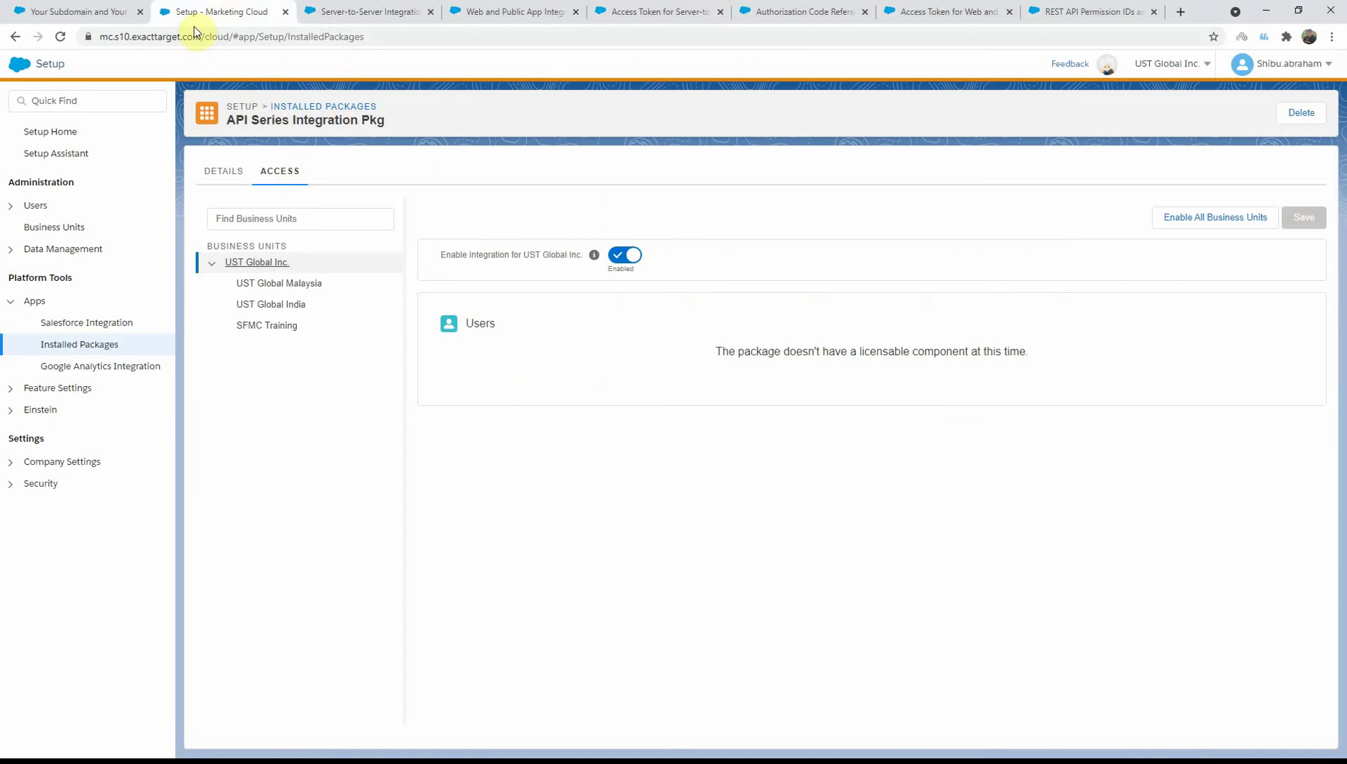
- Compare the DETAILS tab's Server-to-Server component and scopes with the access token request parameters
left_click(224, 171)
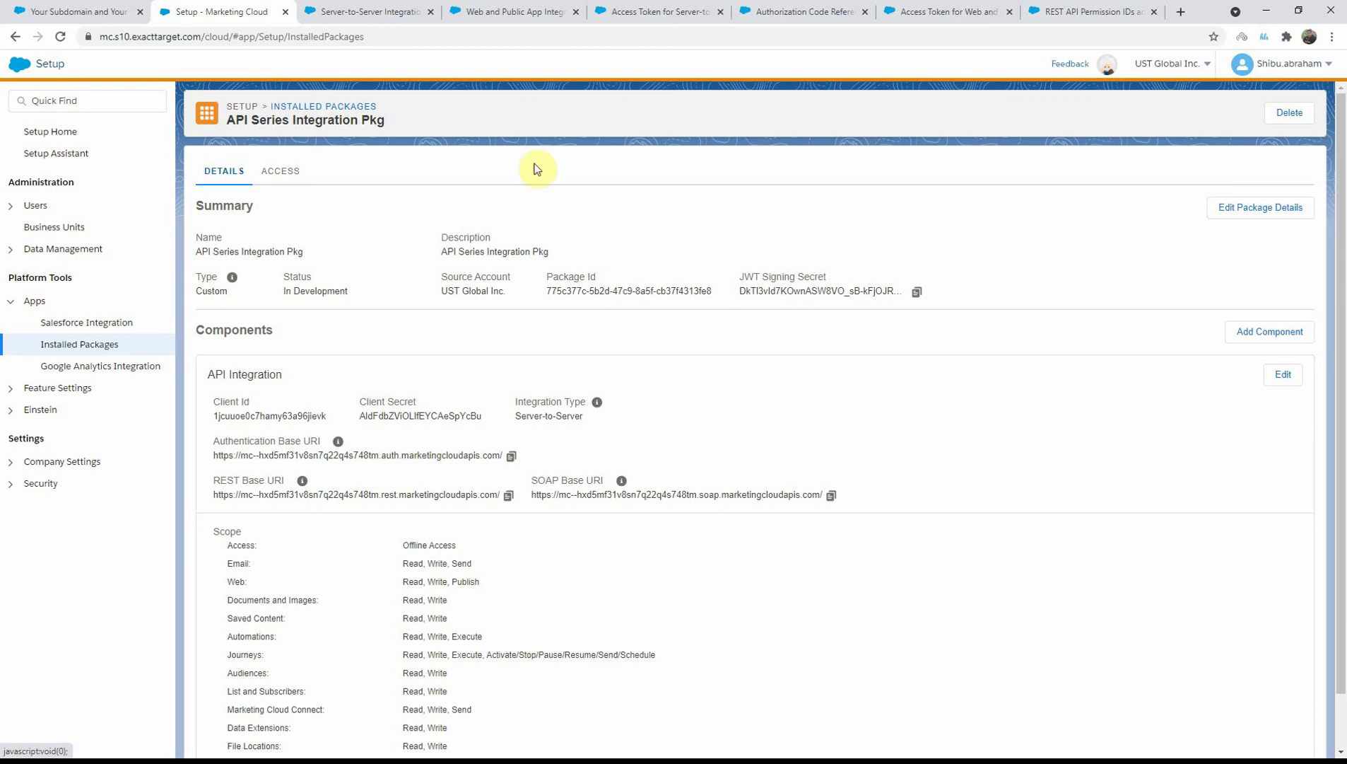
left_click(611, 22)
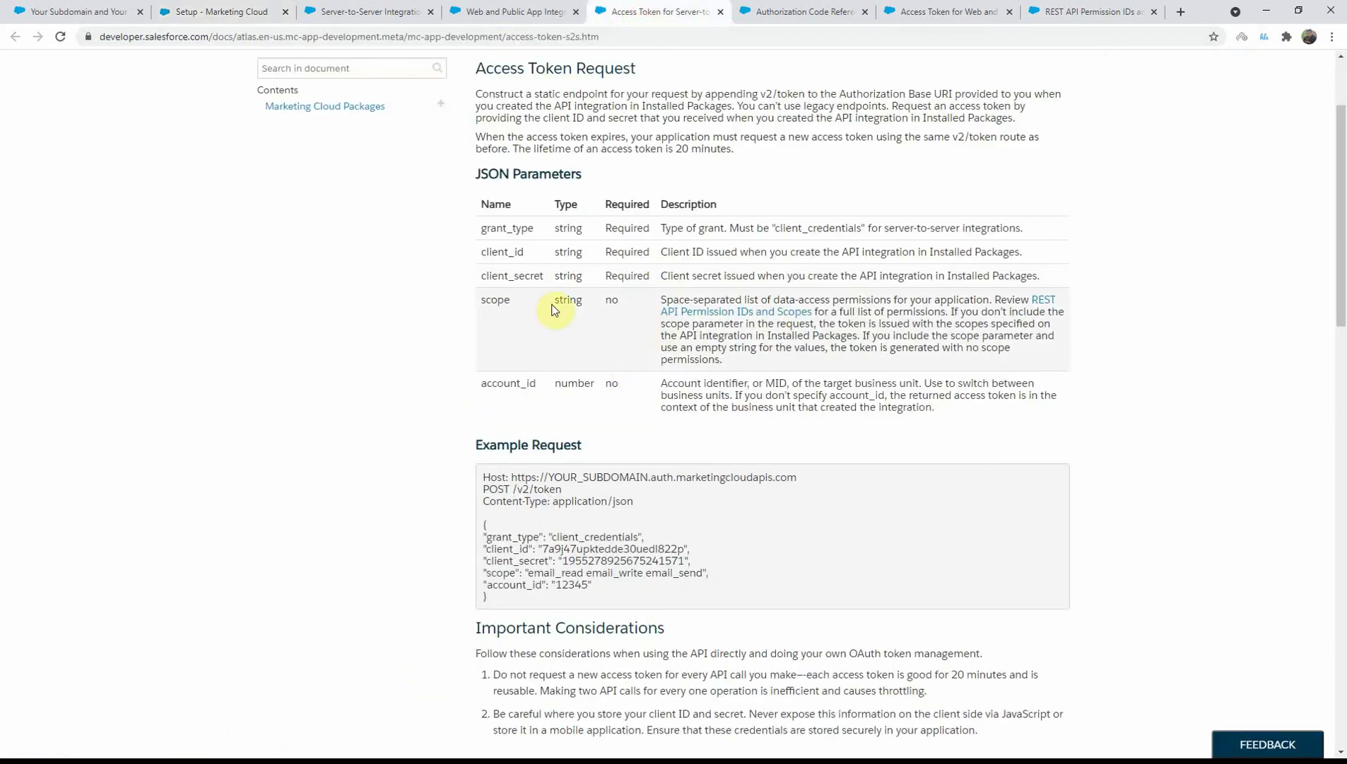
scroll(554, 360, "up", 1)
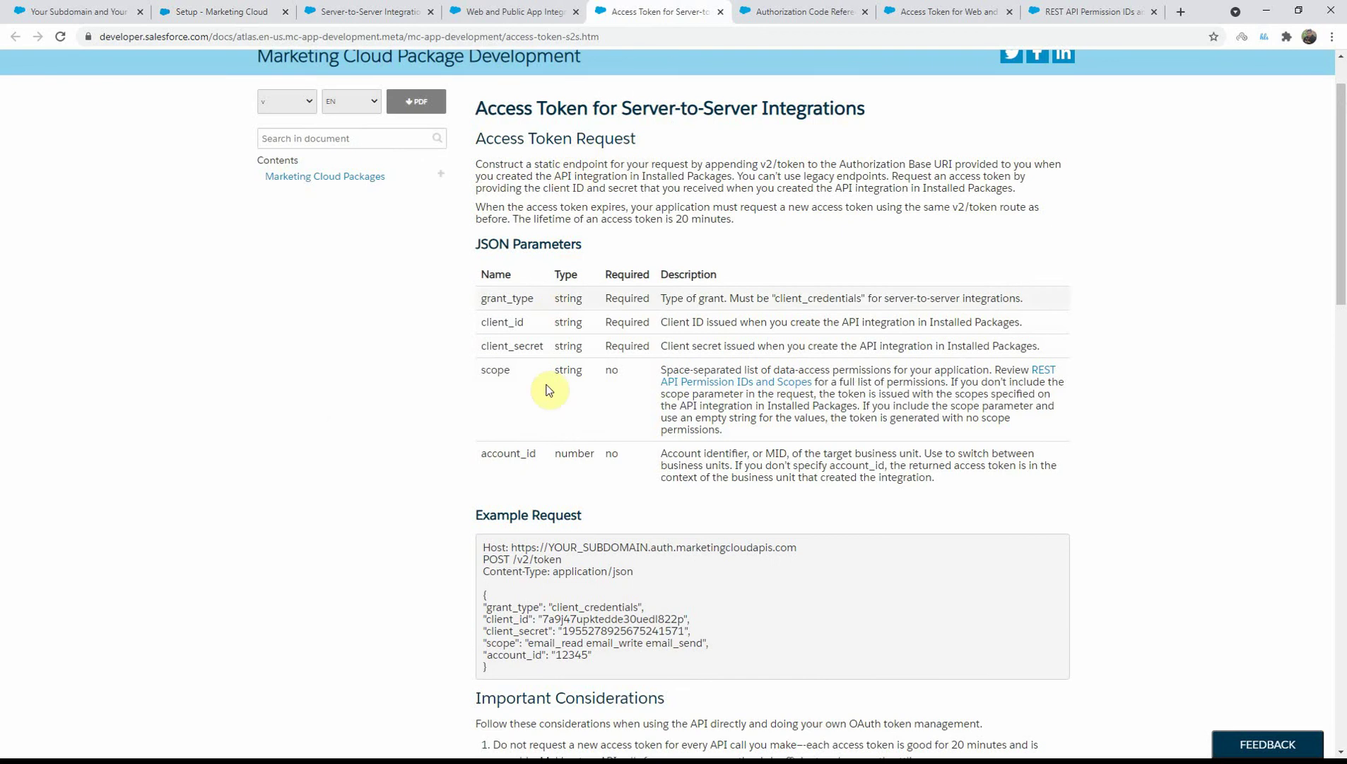
scroll(549, 391, "down", 1)
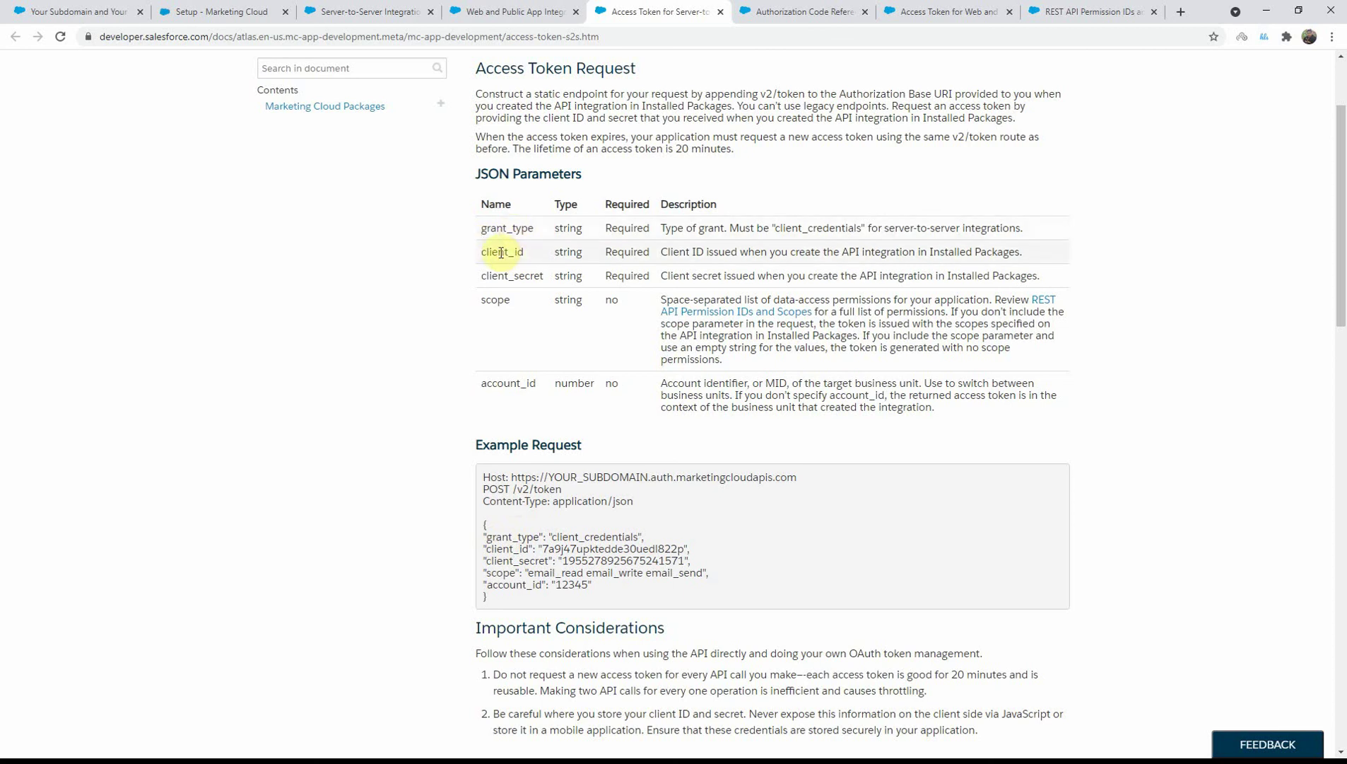
left_click(216, 13)
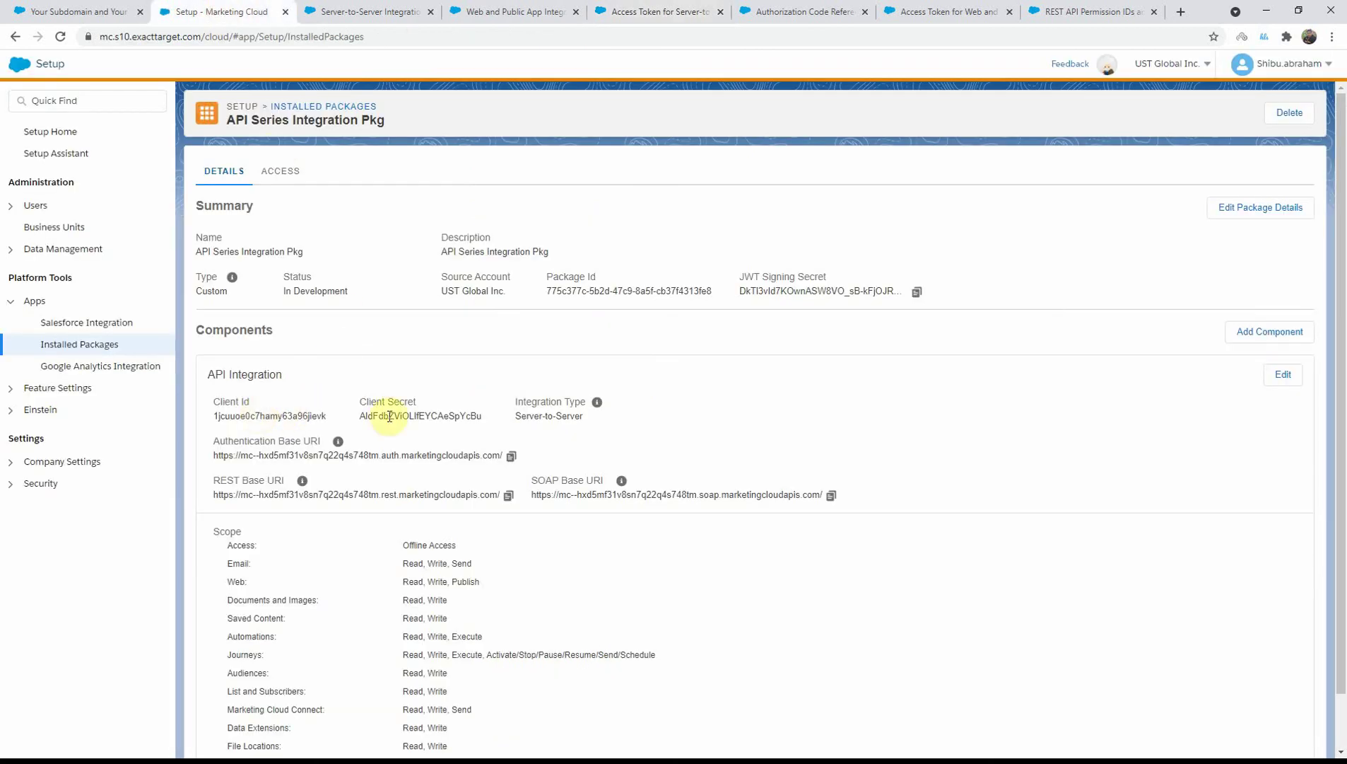
left_click(631, 10)
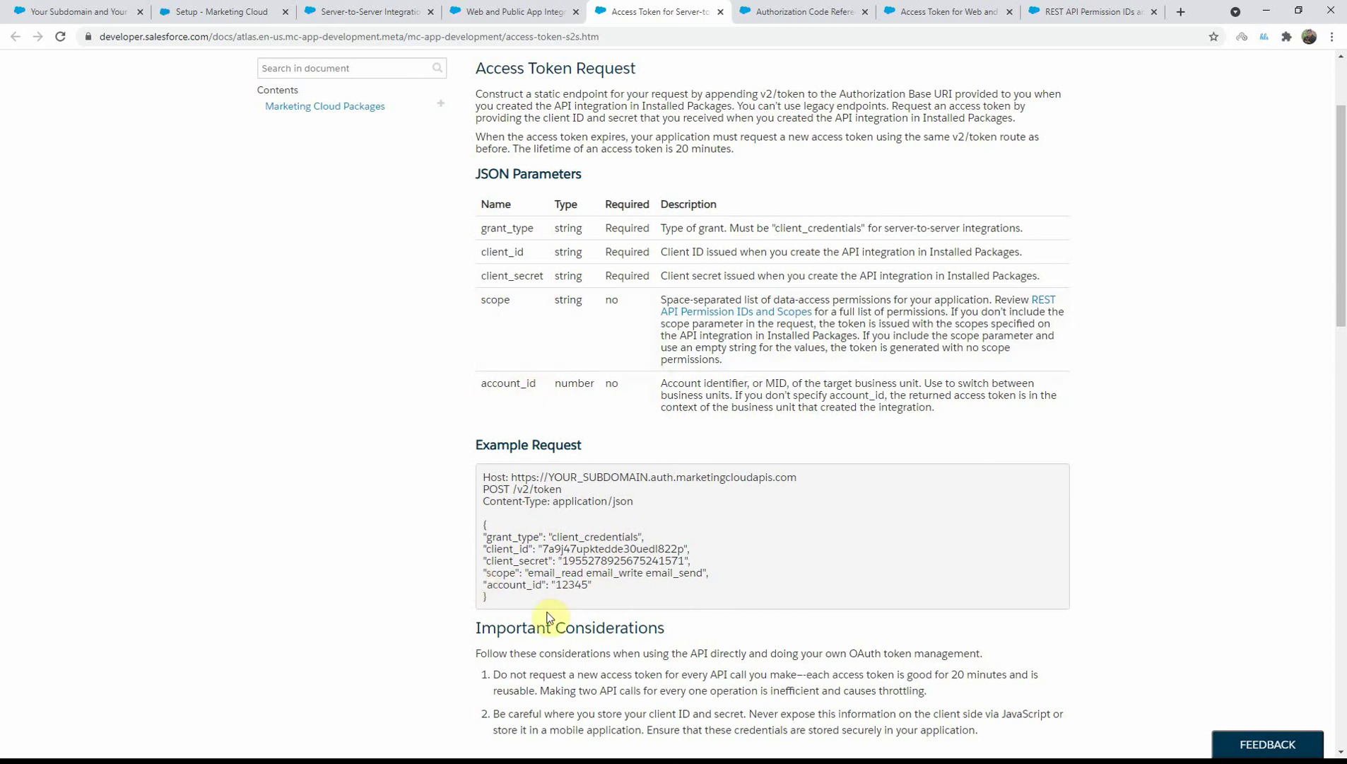
- Scroll down to the Response Parameters table and the example success and 401 error responses
scroll(569, 527, "down", 9)
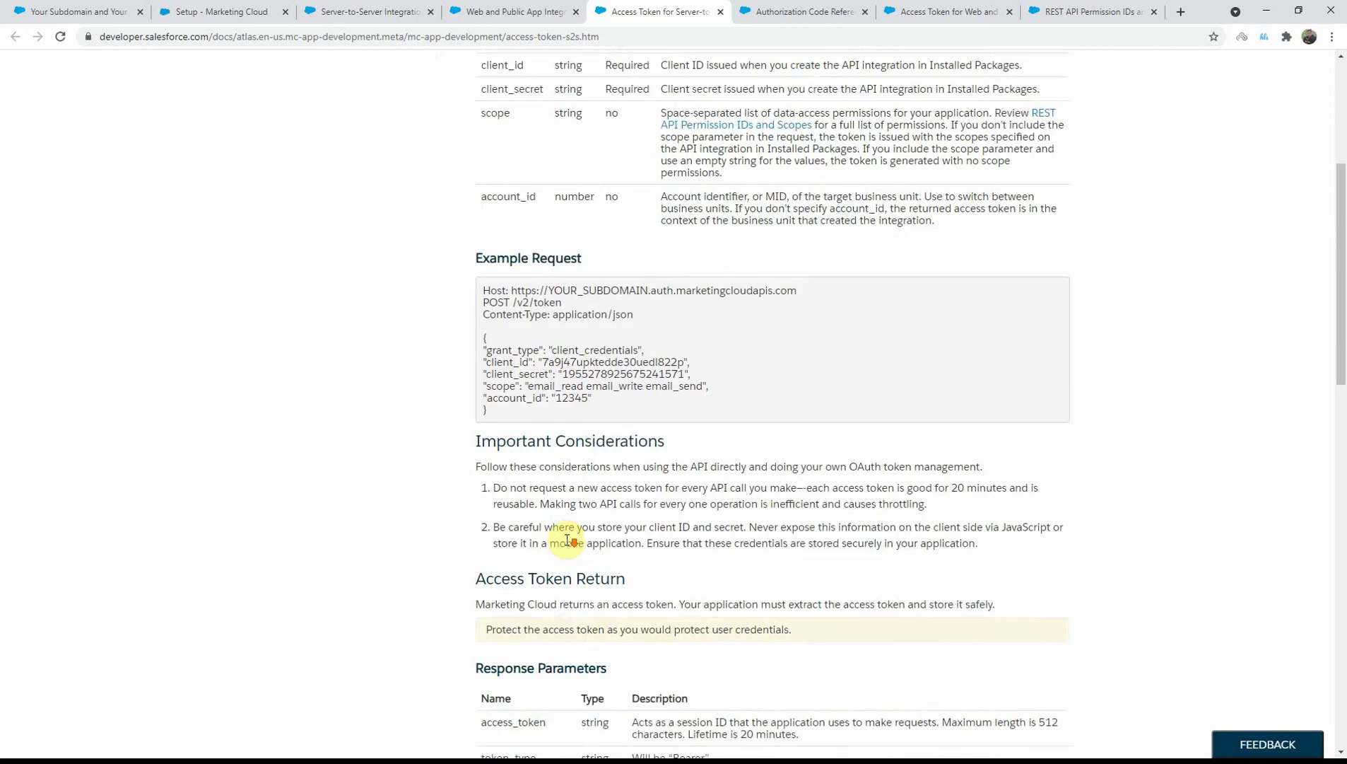
scroll(567, 539, "down", 2)
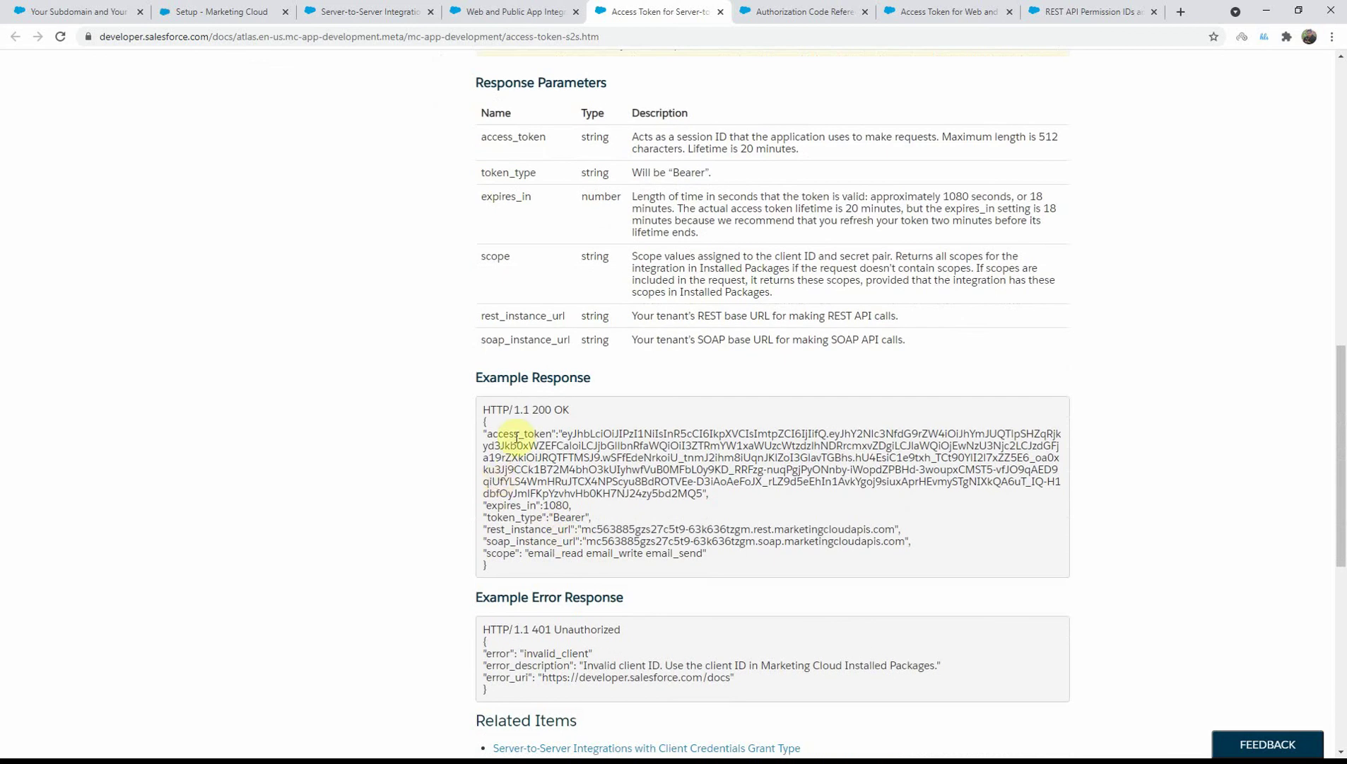